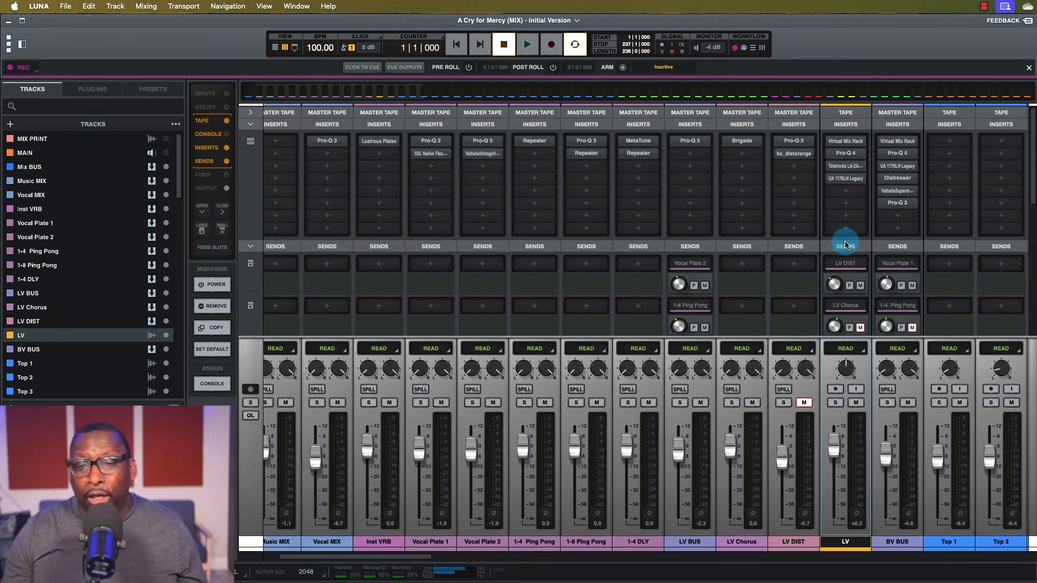
Switch from the mixer to the timeline, enlarge the LV track and look over its track and render commands.
key("super+equal")
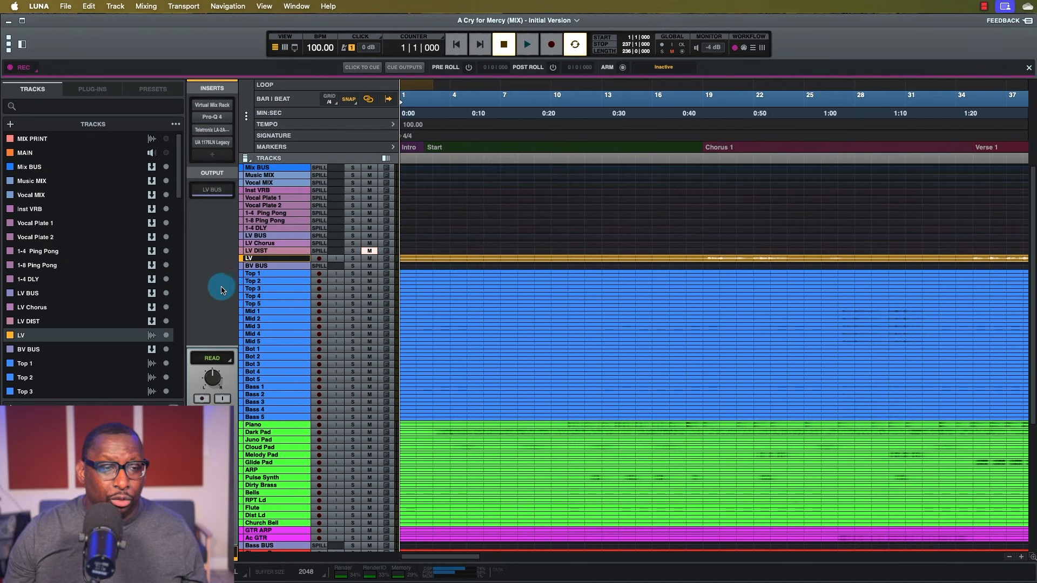
left_click(275, 269)
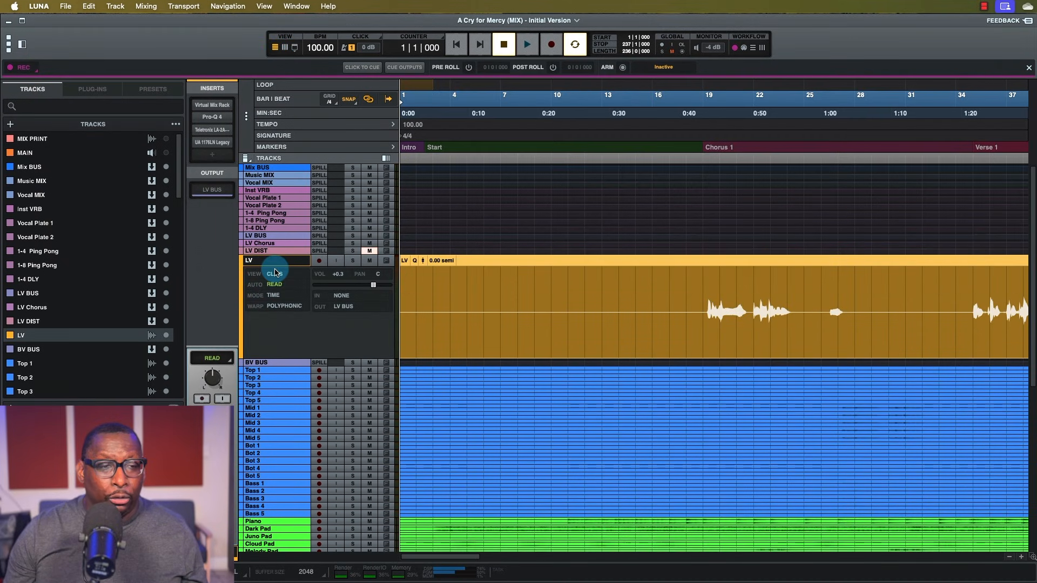
right_click(272, 266)
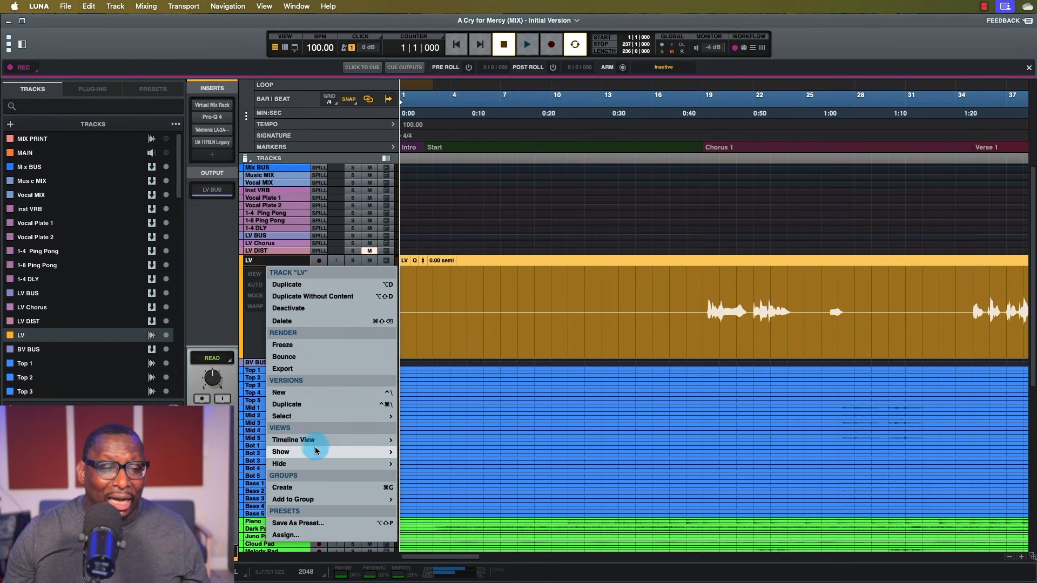
mouse_move(318, 447)
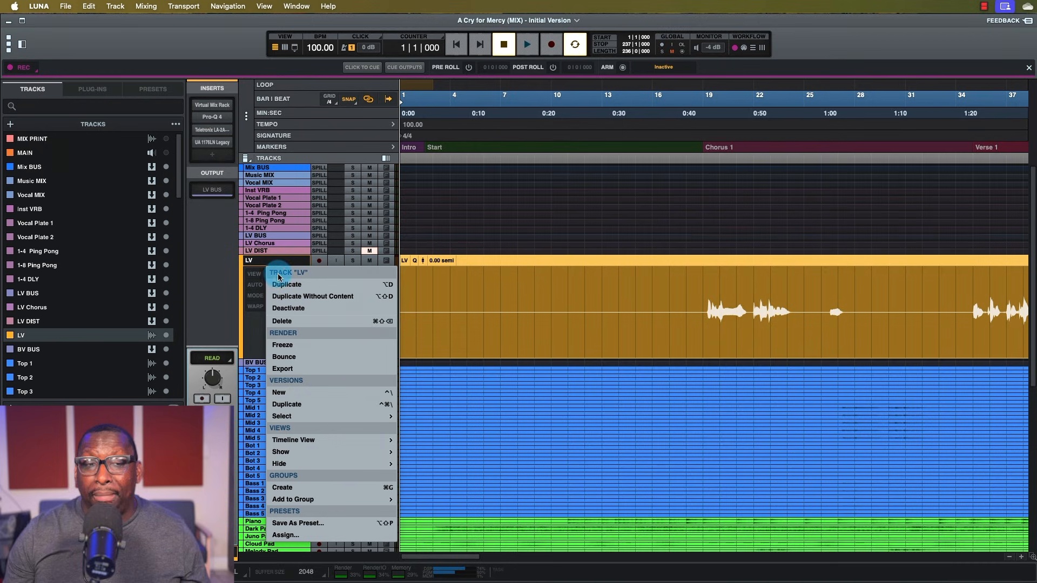
left_click(267, 264)
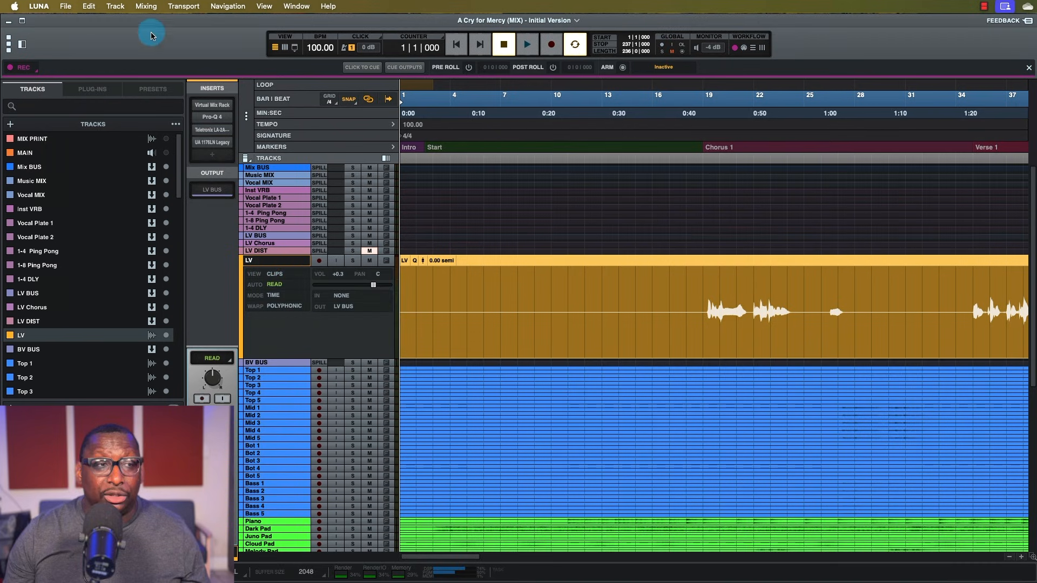
Open the Bounce Settings for LV and try a tracks bounce and a range bounce to a new track.
left_click(116, 6)
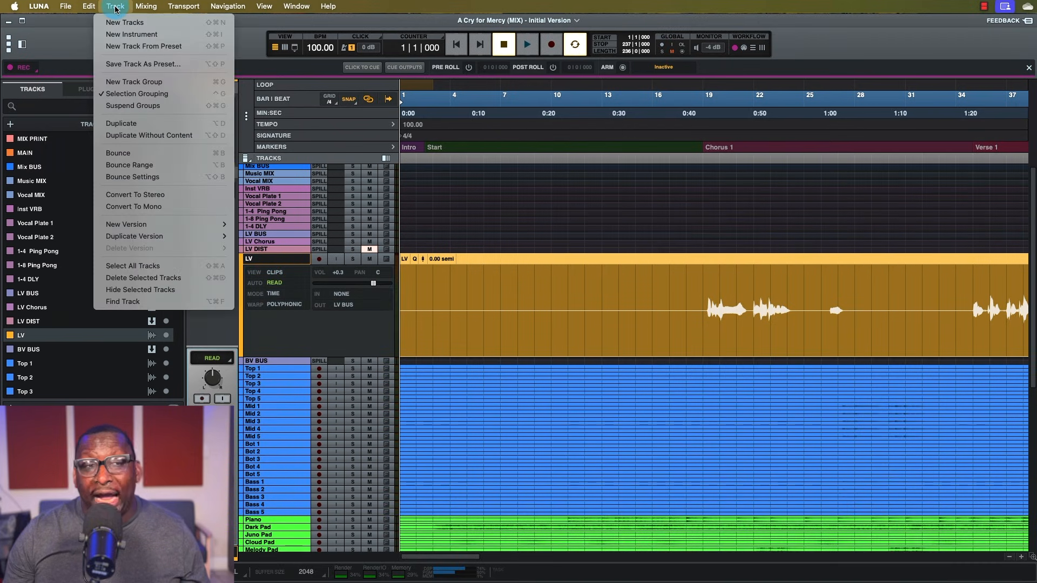
left_click(147, 178)
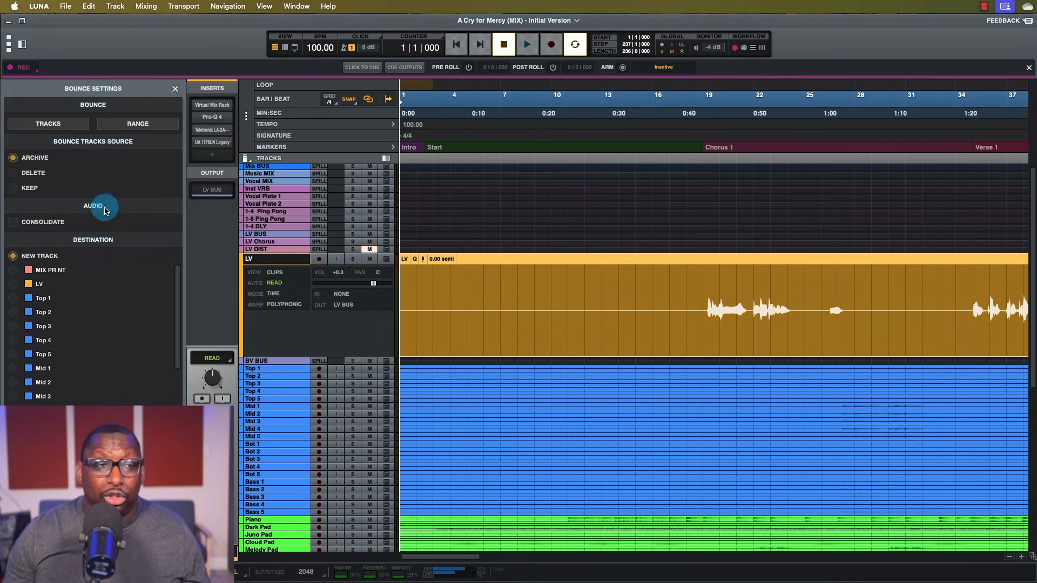
left_click(59, 125)
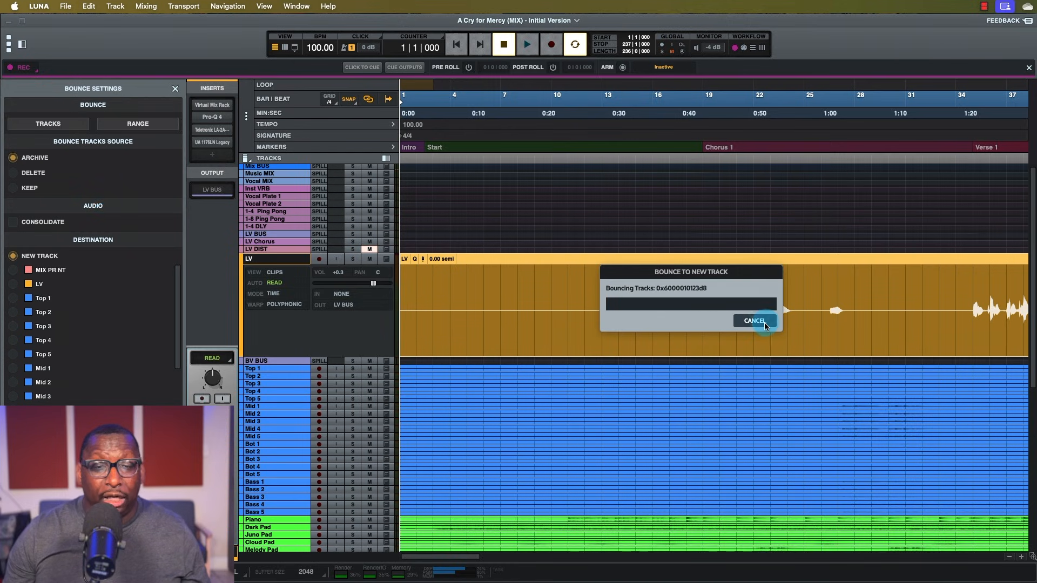
left_click(754, 321)
left_click(158, 124)
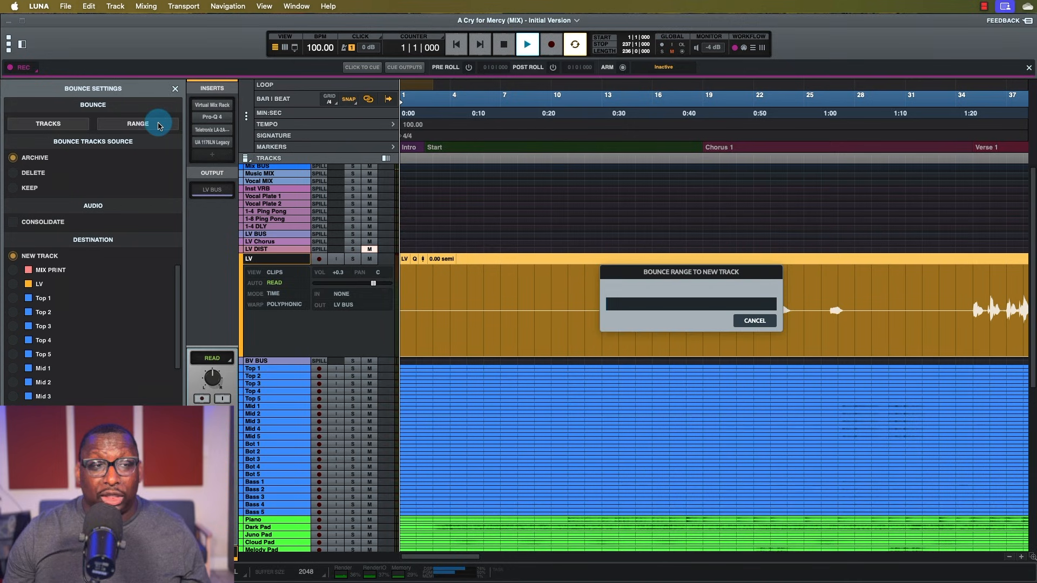
left_click(760, 322)
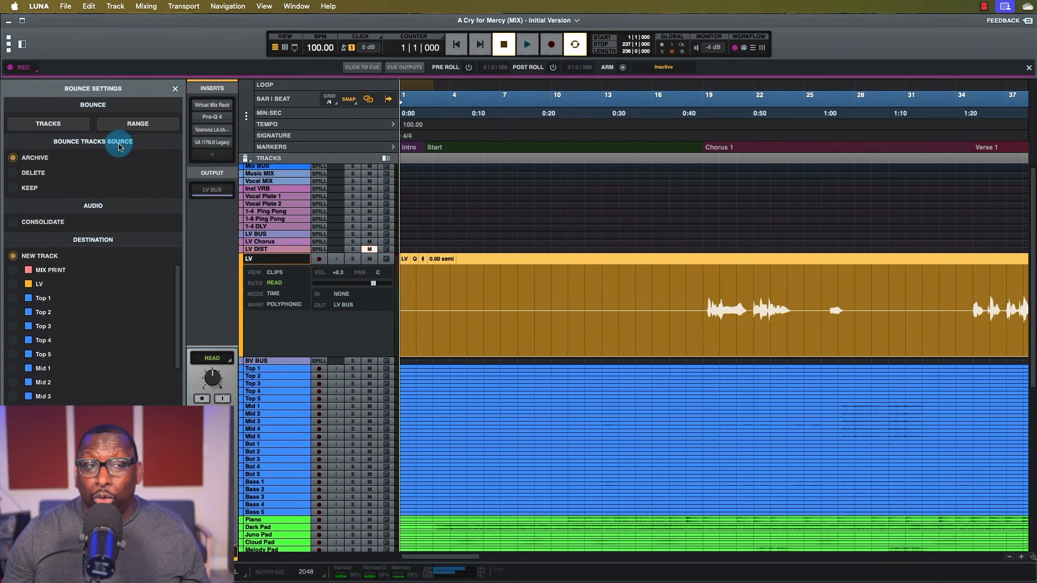
Examine the bounce source options, leaving Archive chosen, and look through the list of destination tracks.
left_click(11, 175)
left_click(12, 158)
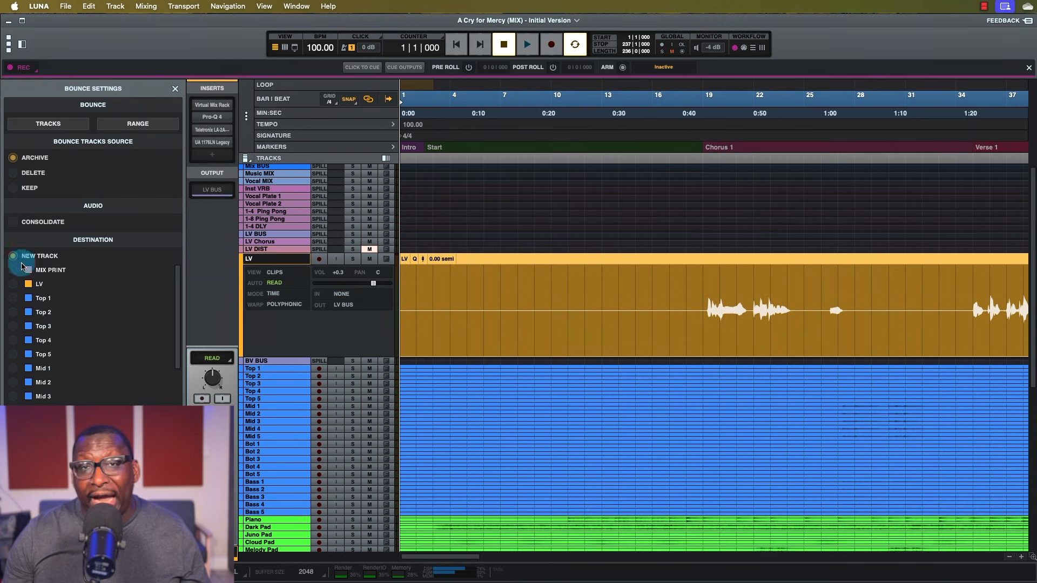
scroll(16, 292, "down", 8)
scroll(12, 306, "down", 2)
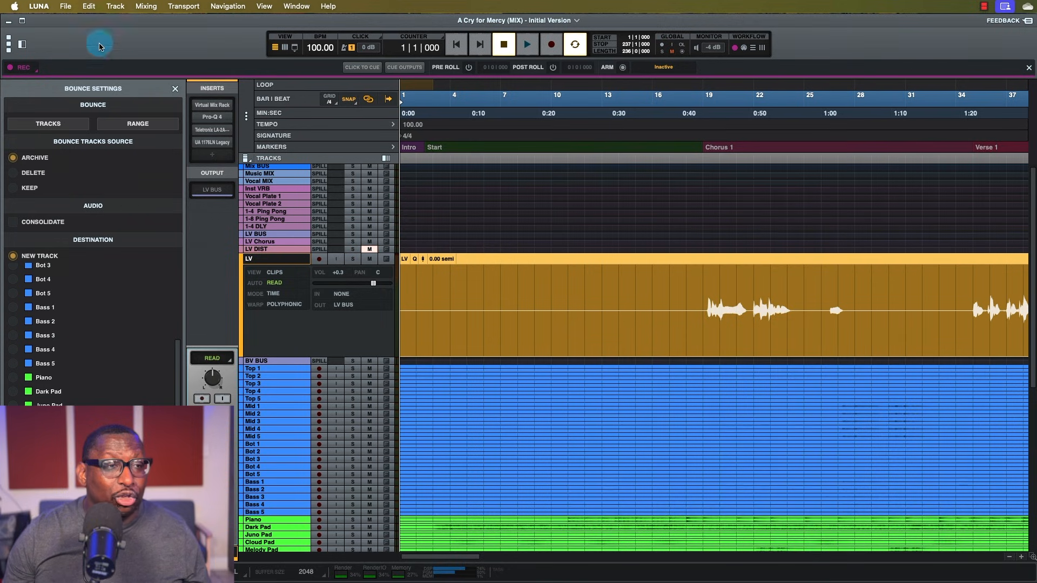
Create one mono audio track named "LV Bounced".
left_click(120, 7)
left_click(127, 25)
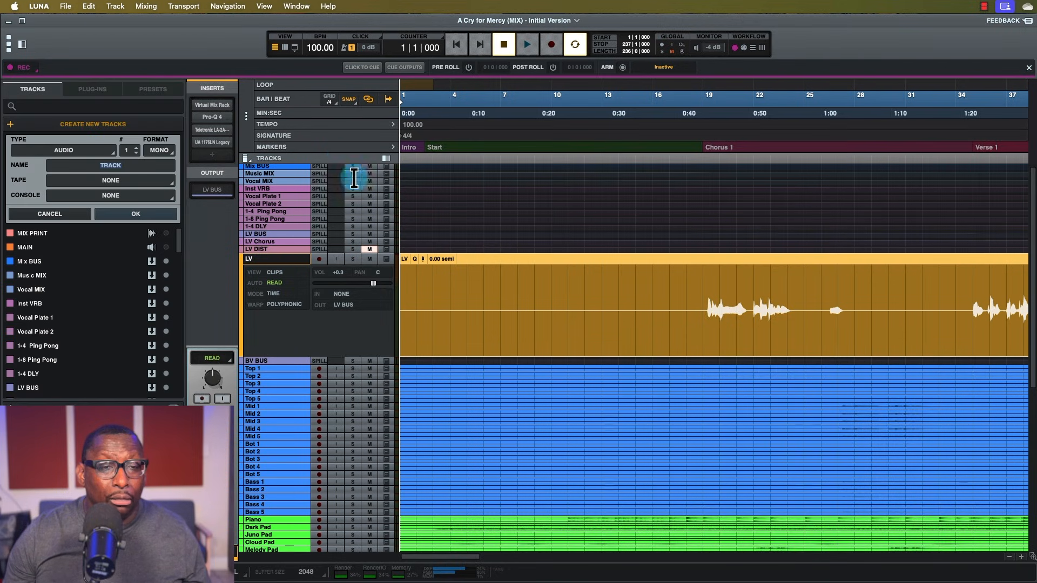
left_click(84, 153)
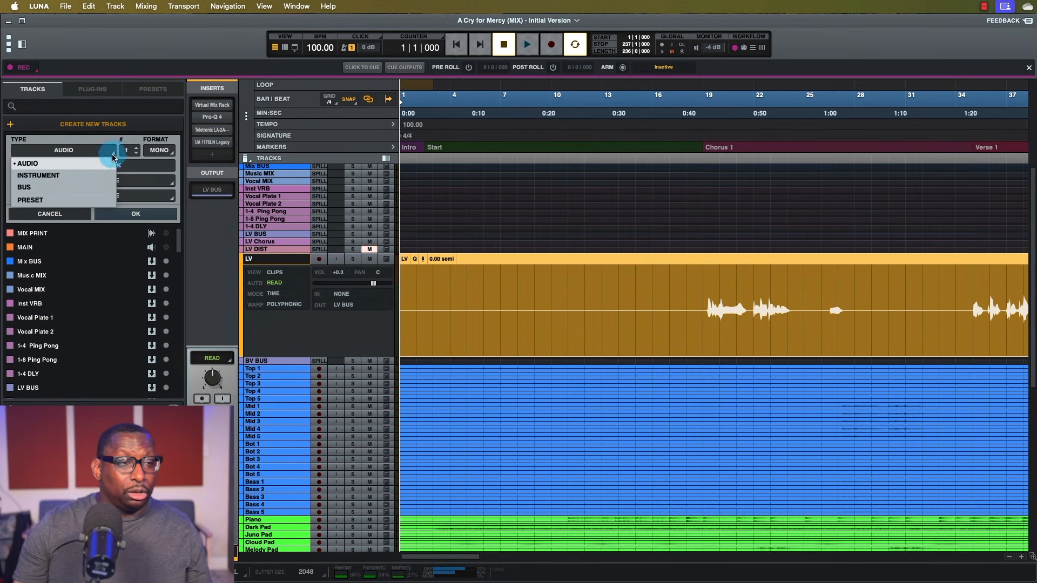
left_click(127, 167)
type("LV Bounced")
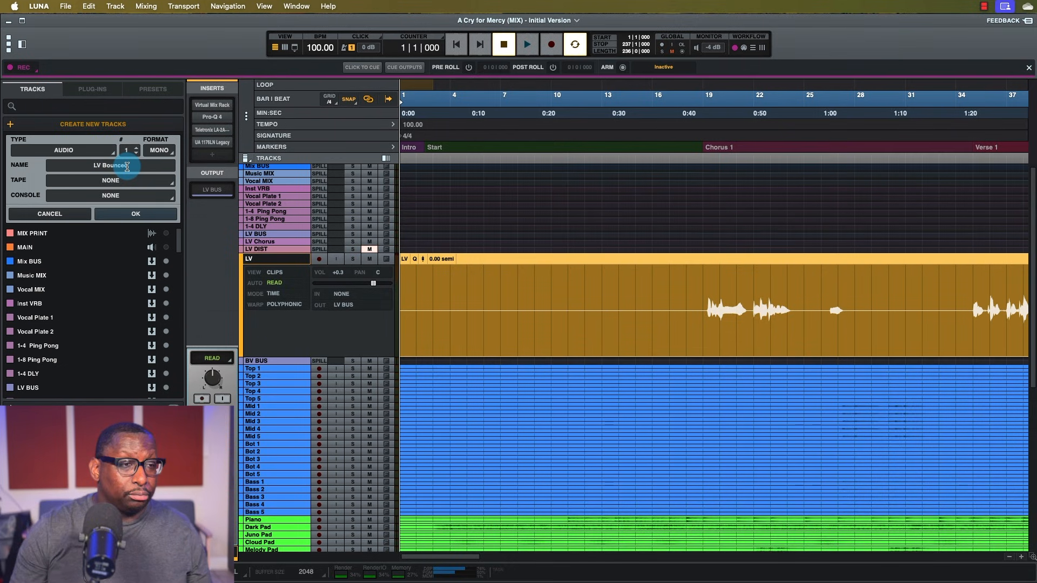
left_click(144, 214)
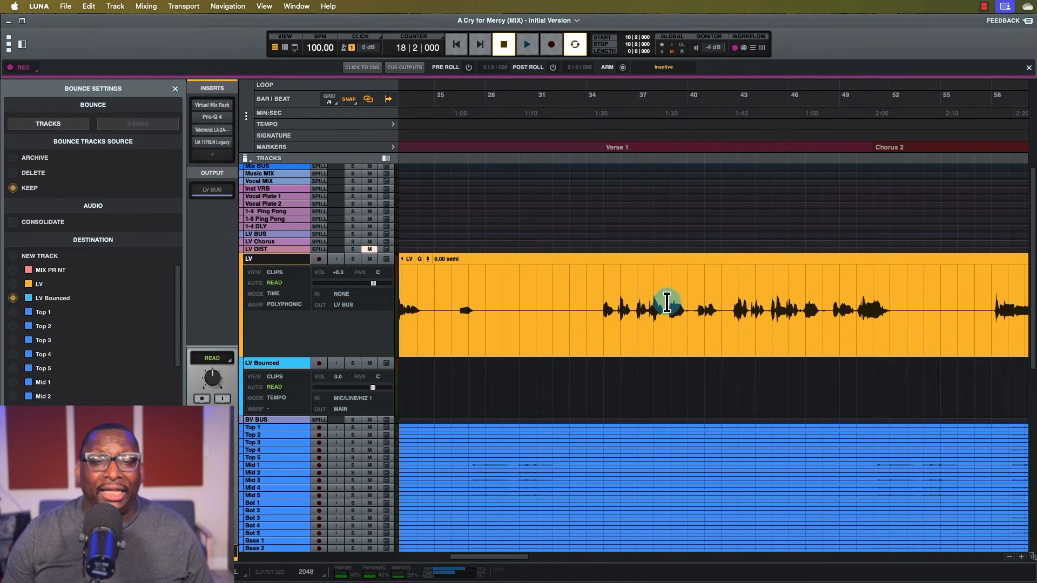
Select bars 34 to 53 of the LV track around Verse 1 and separate that range into its own clip.
left_click_drag(585, 291, 617, 292)
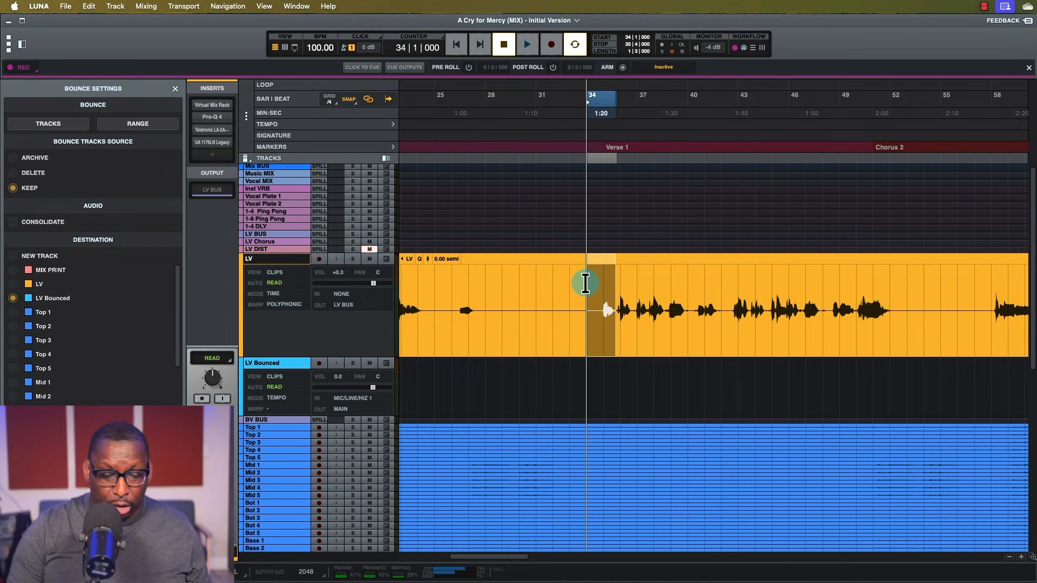
left_click_drag(589, 284, 907, 299)
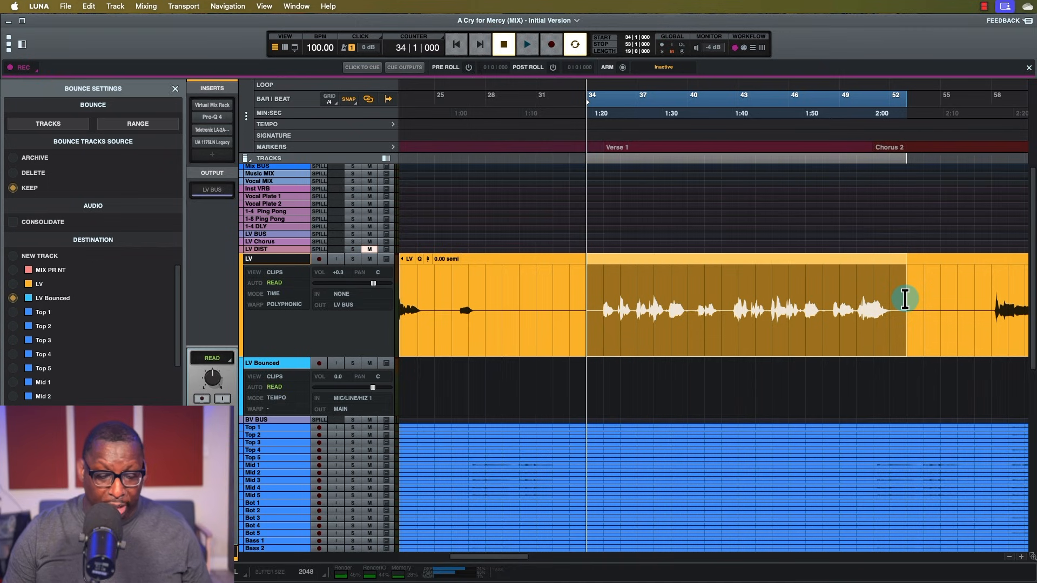
key("super+e")
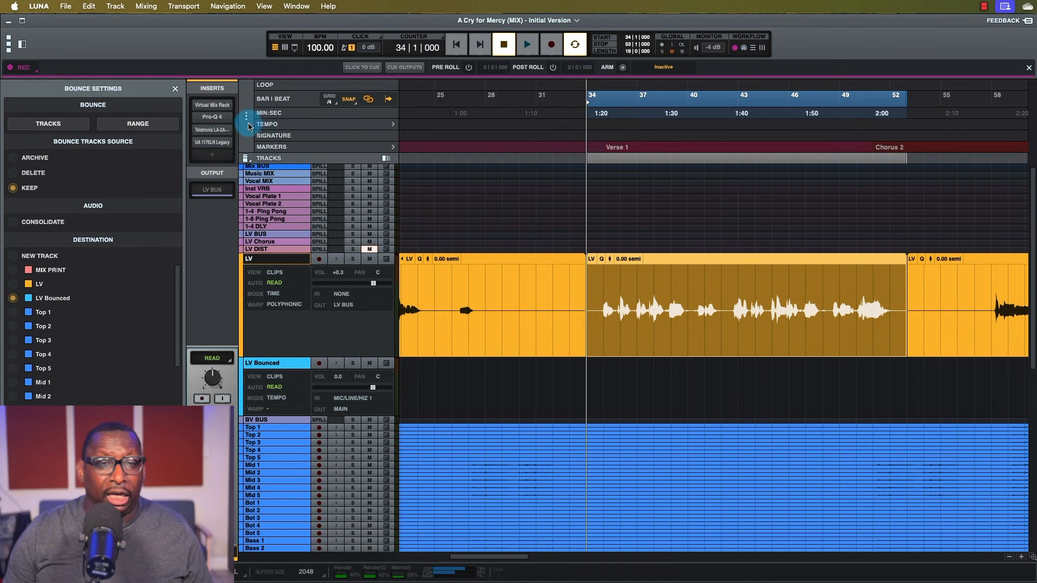
Bounce the selected LV range onto the LV Bounced track through the Bounce Settings.
left_click(115, 7)
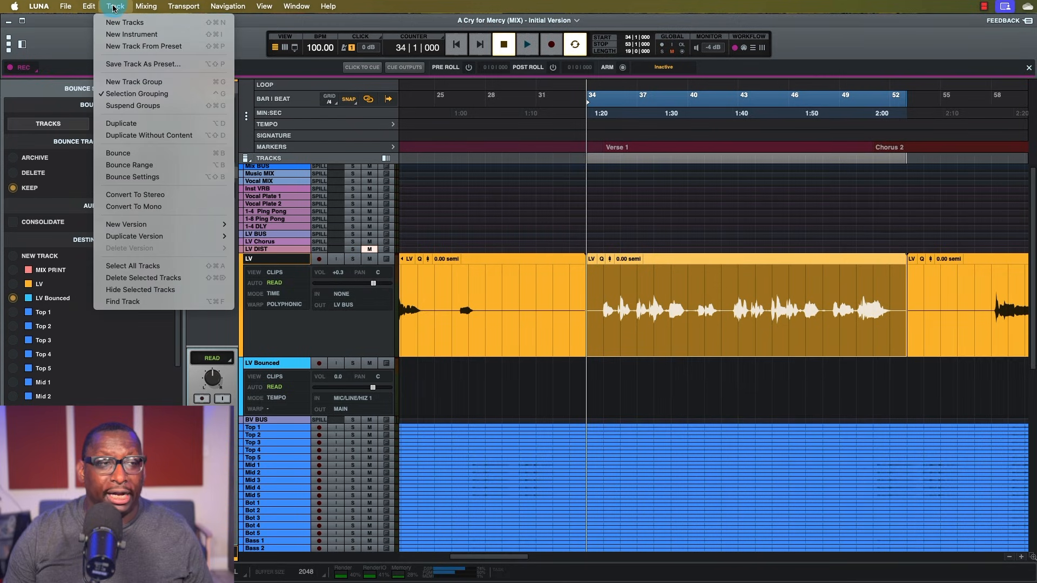
left_click(154, 178)
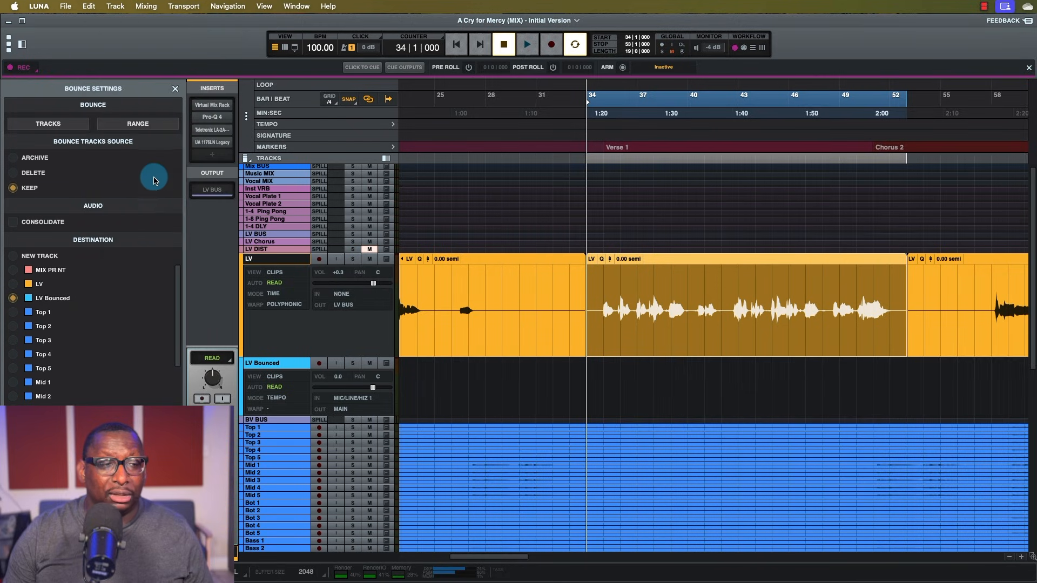
left_click(116, 7)
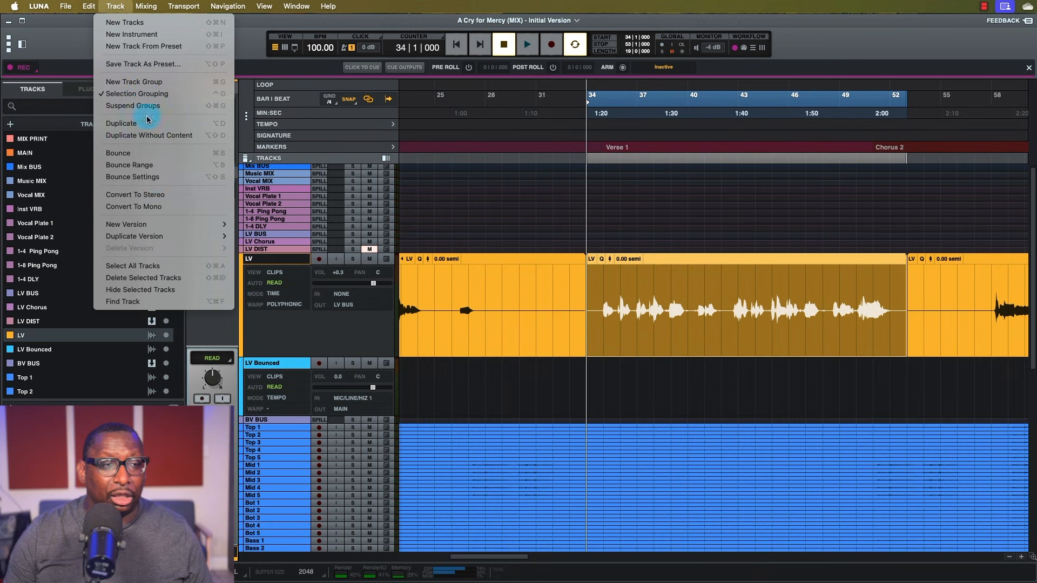
left_click(154, 178)
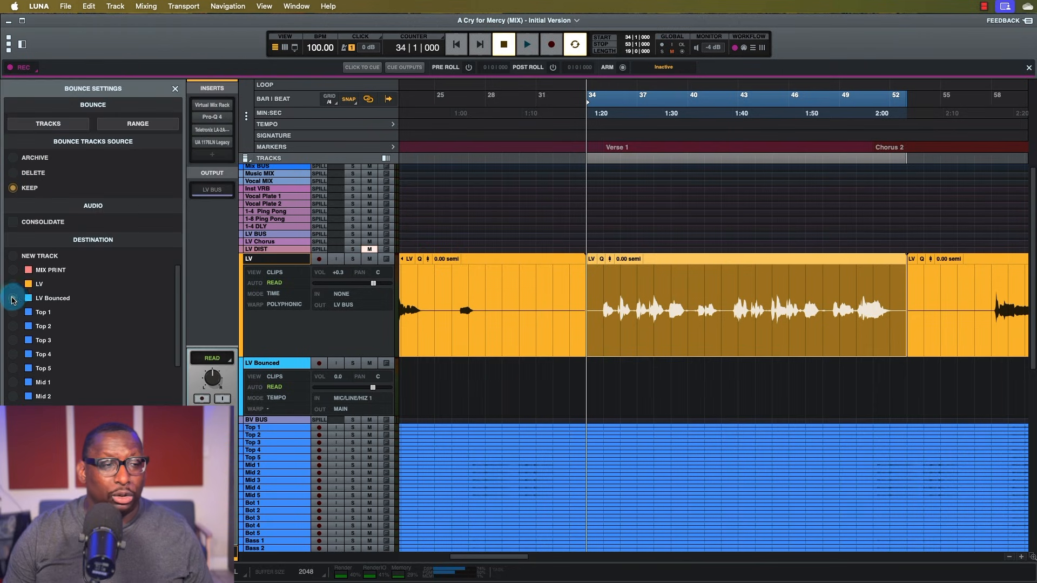
left_click(47, 301)
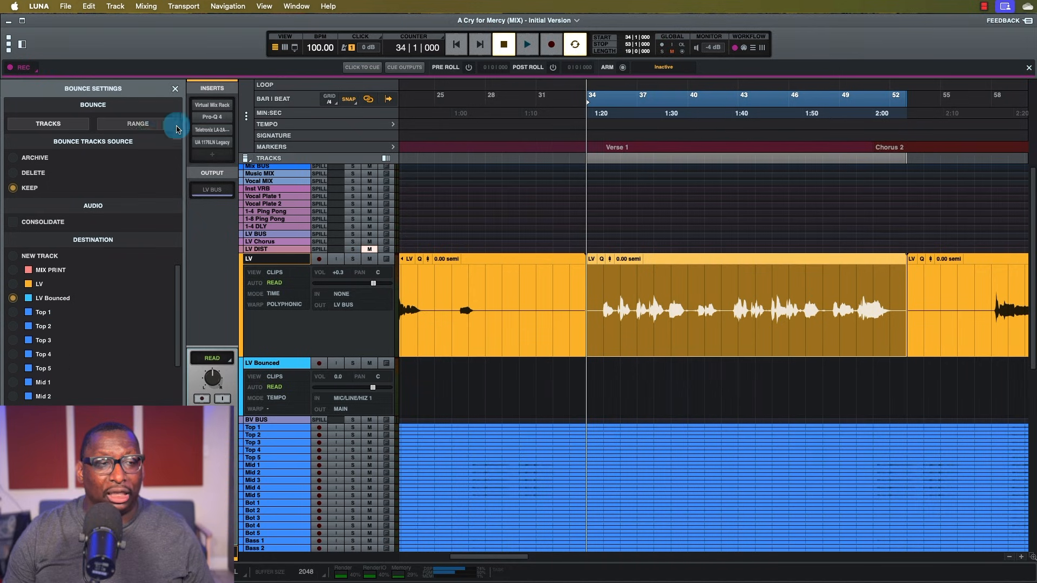
left_click(138, 124)
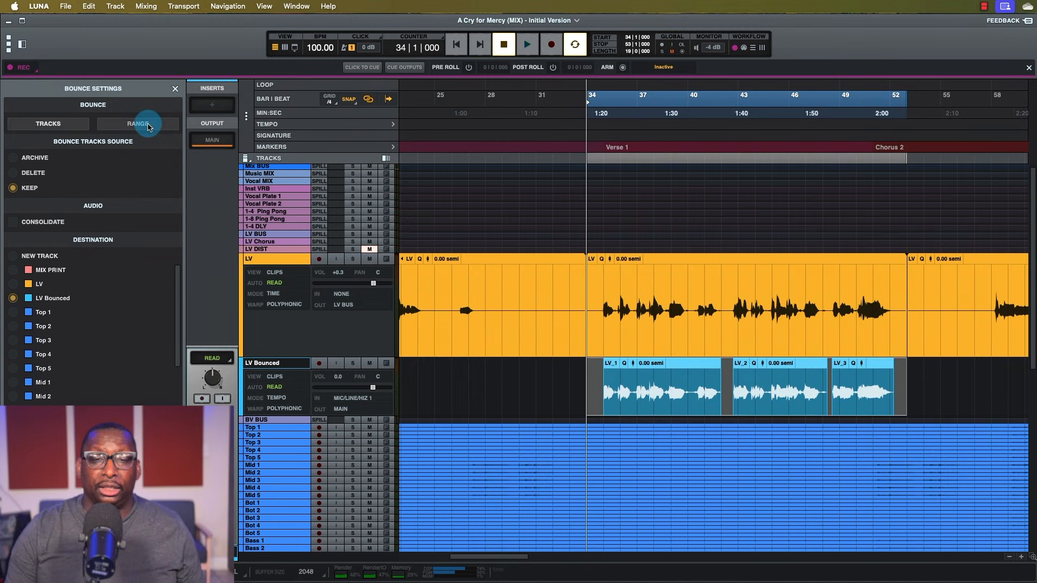
left_click(18, 224)
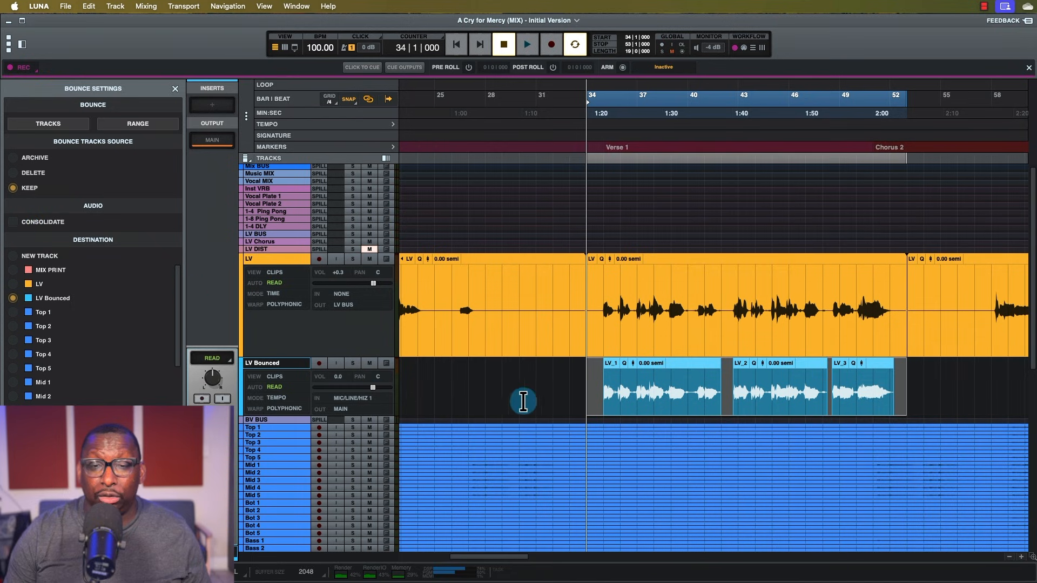
Solo the LV track and listen to it from just before the Verse 1 vocal, at 34|4.
left_click(597, 292)
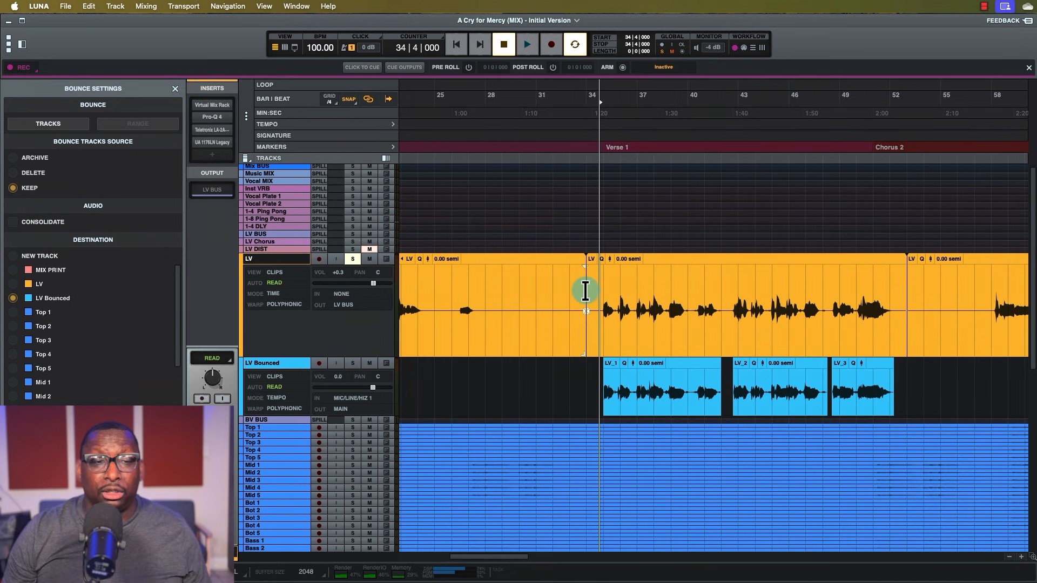
left_click(351, 259)
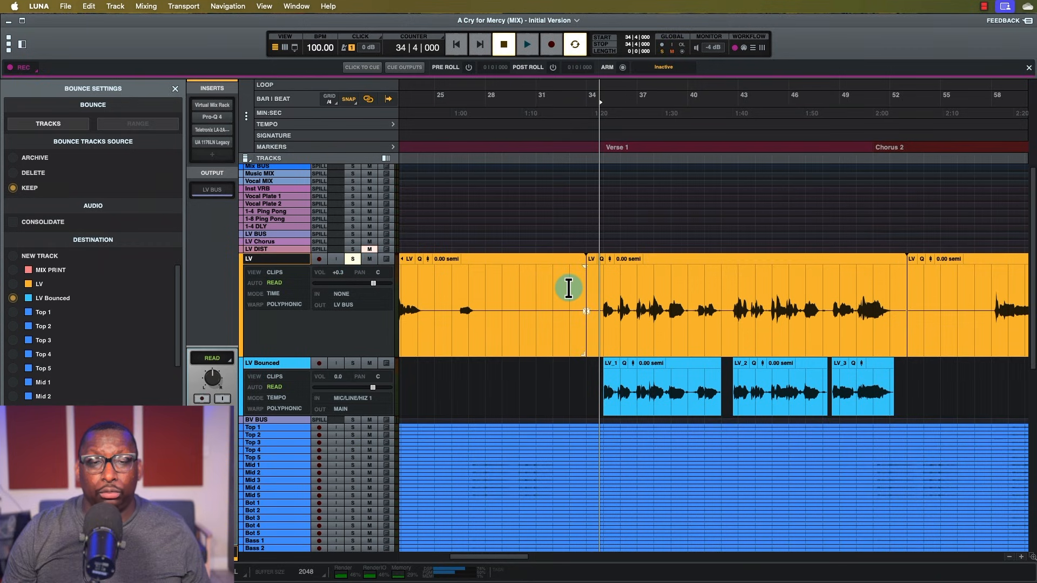
key("space")
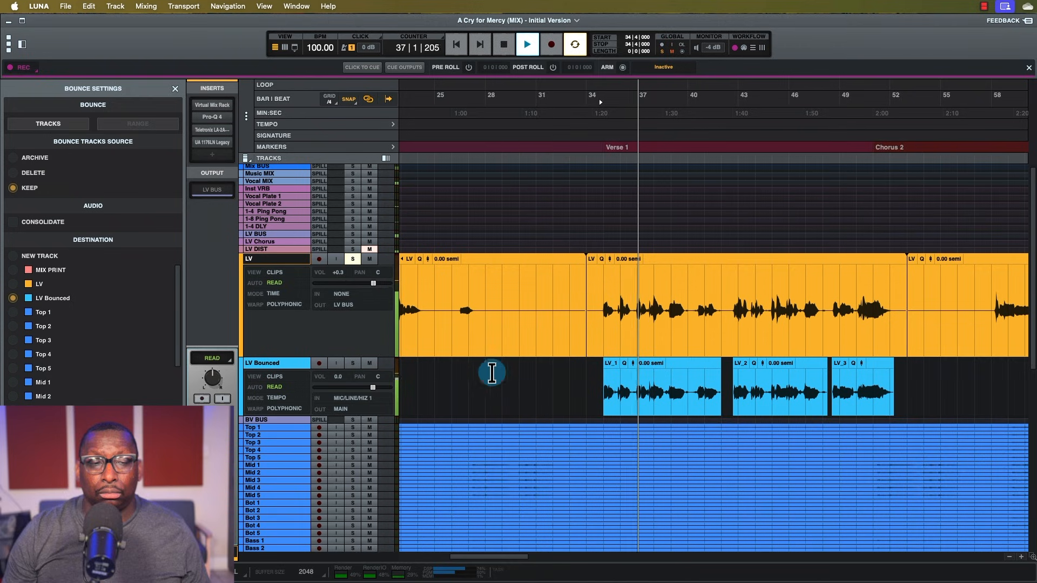
key("space")
Solo LV Bounced instead of LV and listen to the same Verse 1 passage for comparison.
left_click(354, 364)
left_click(353, 259)
key("space")
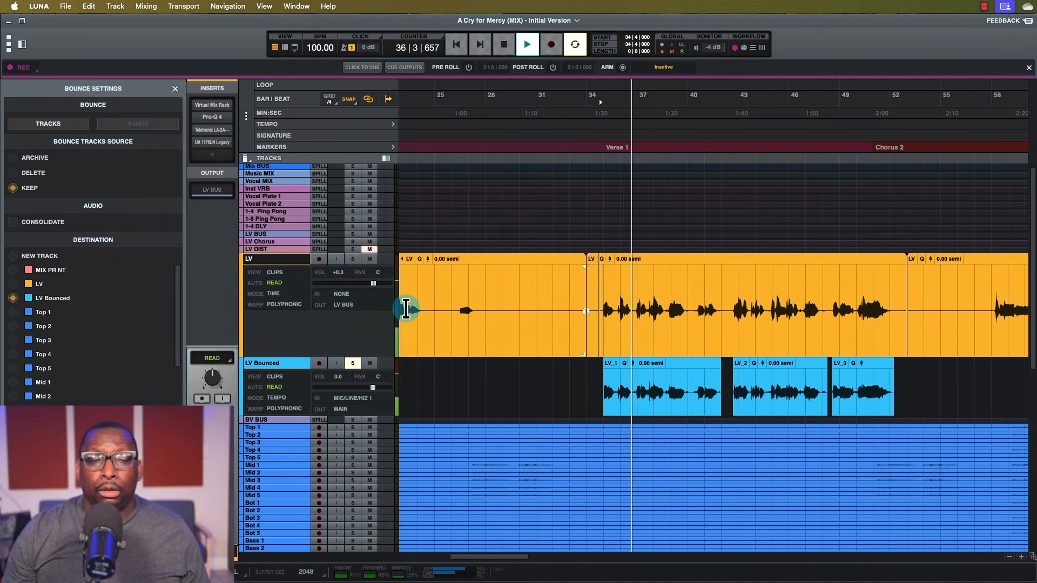
key("space")
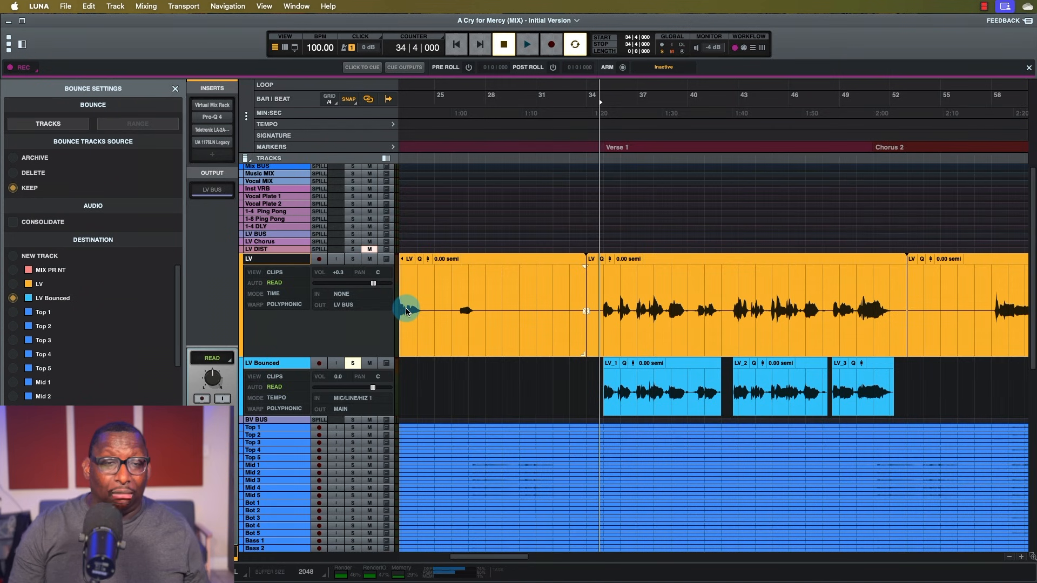
Route the output of the LV Bounced track to LV BUS, matching the LV track.
key("super+equal")
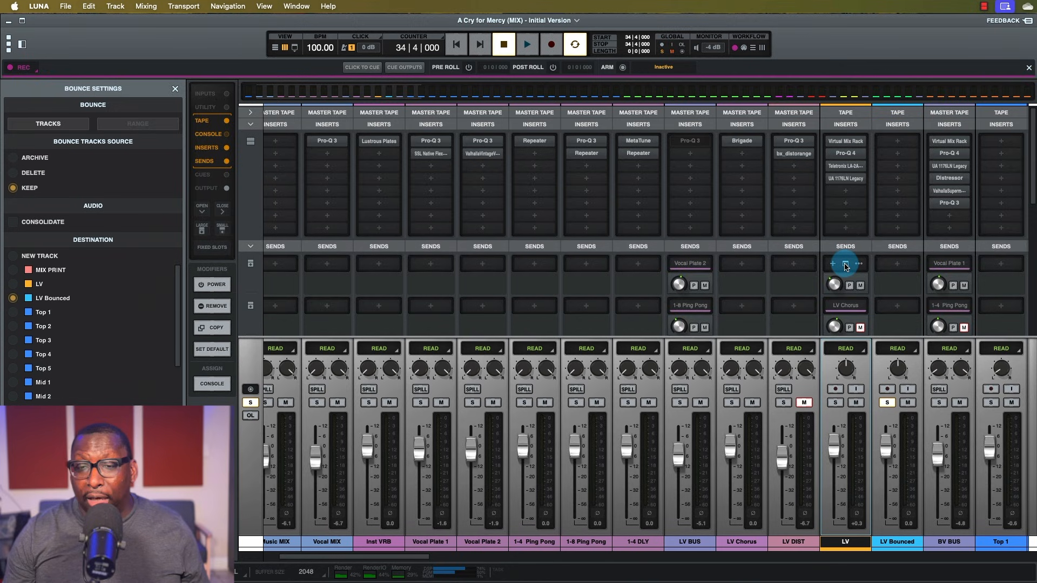
scroll(845, 267, "down", 3)
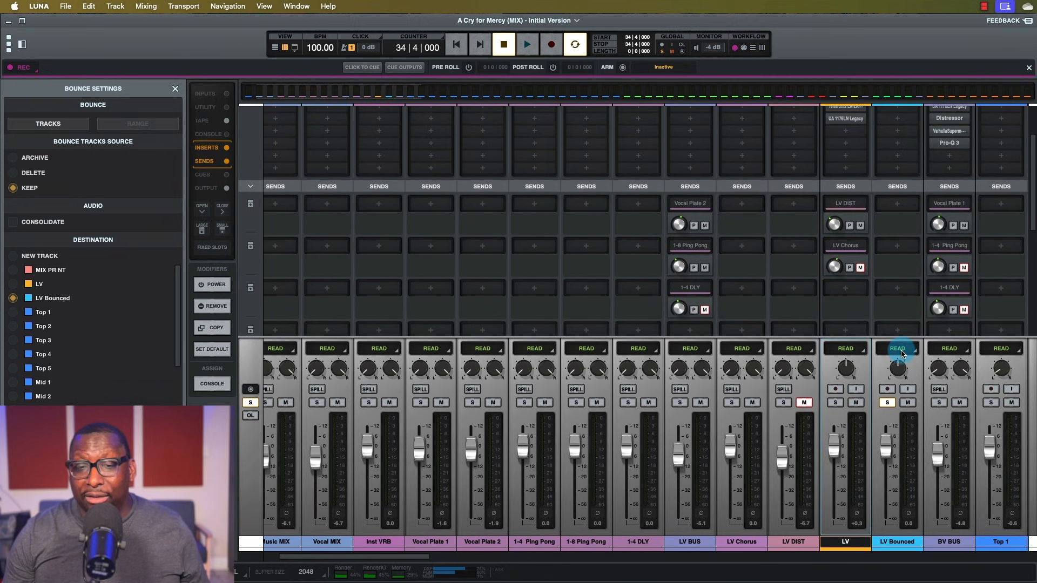
left_click(902, 351)
left_click(849, 337)
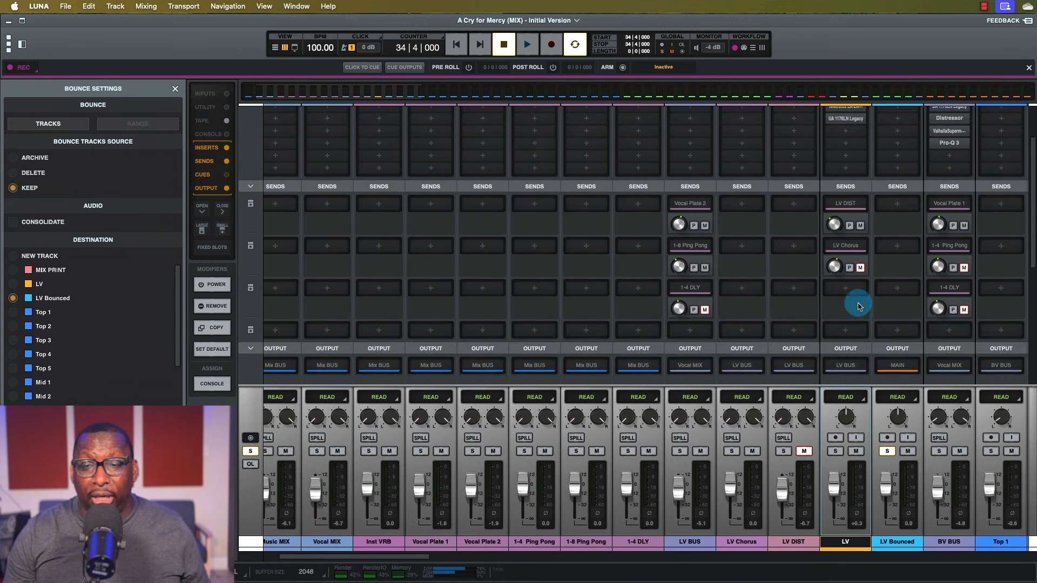
scroll(857, 307, "down", 5)
scroll(857, 309, "down", 2)
left_click(896, 215)
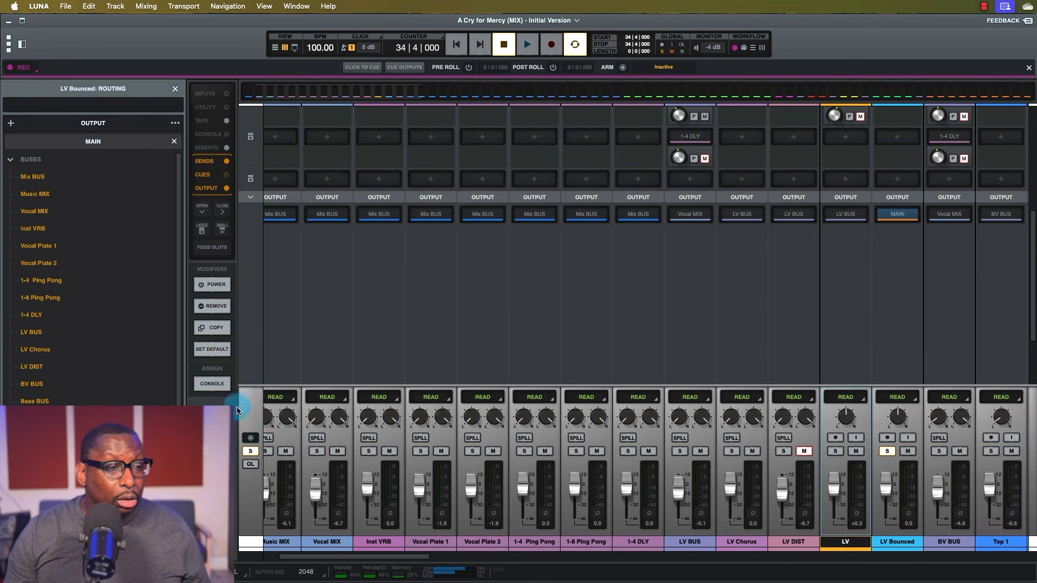
left_click(30, 331)
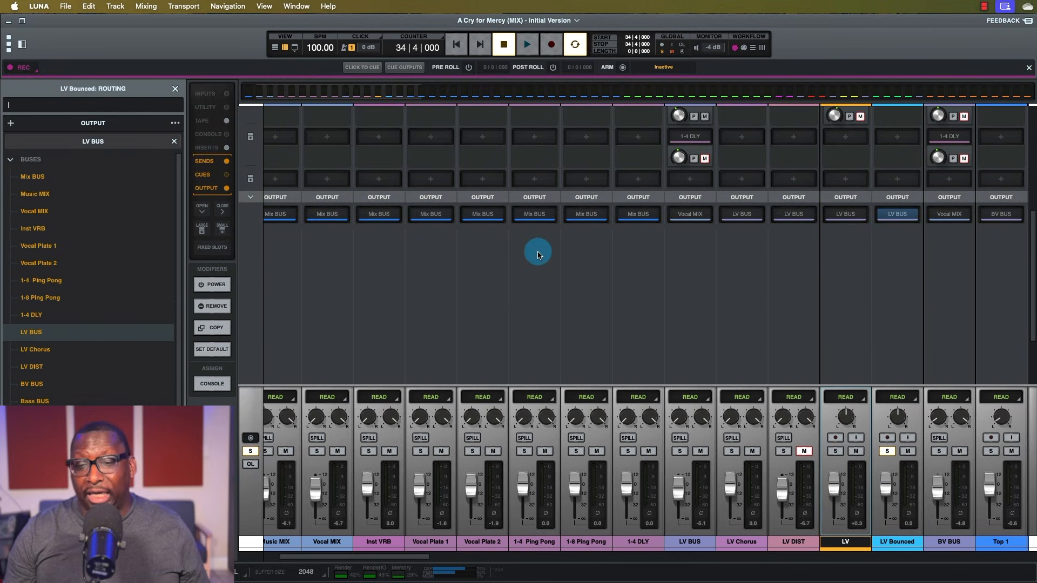
Play the Verse 1 passage from 34|4 with LV Bounced soloed and switch the solo to LV to compare them.
key("super+equal")
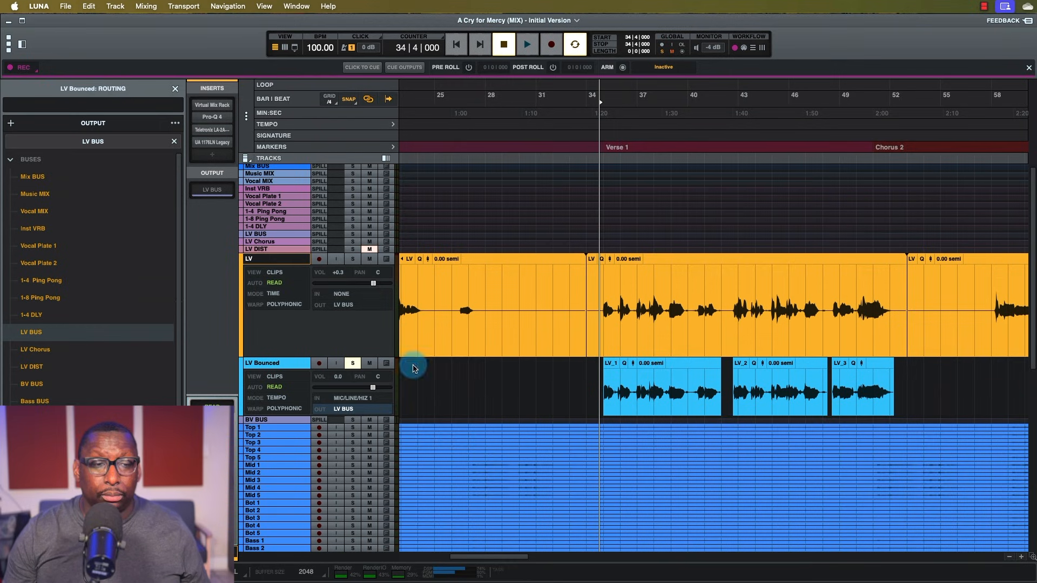
key("space")
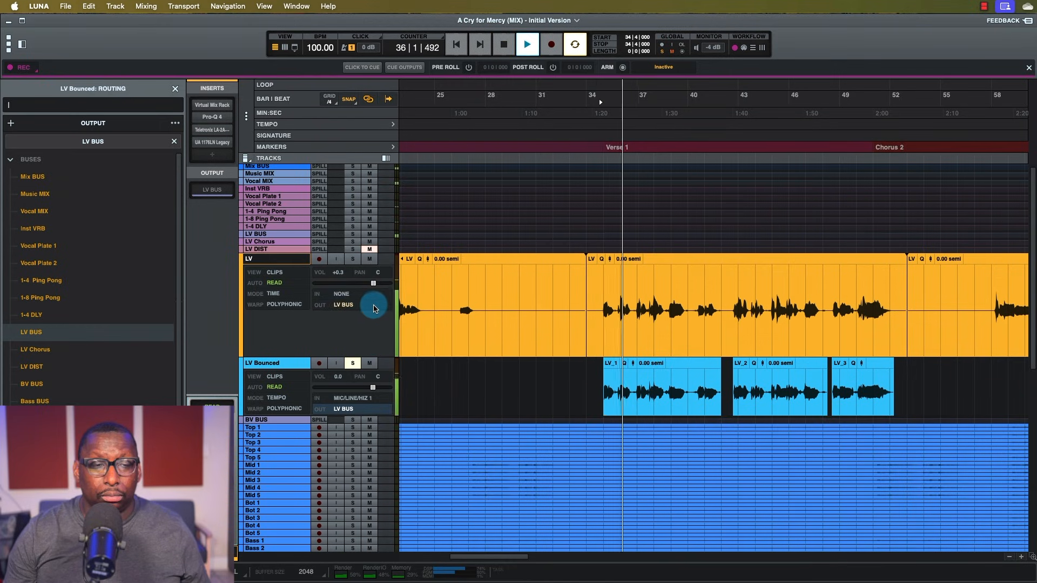
left_click(353, 259)
left_click(353, 363)
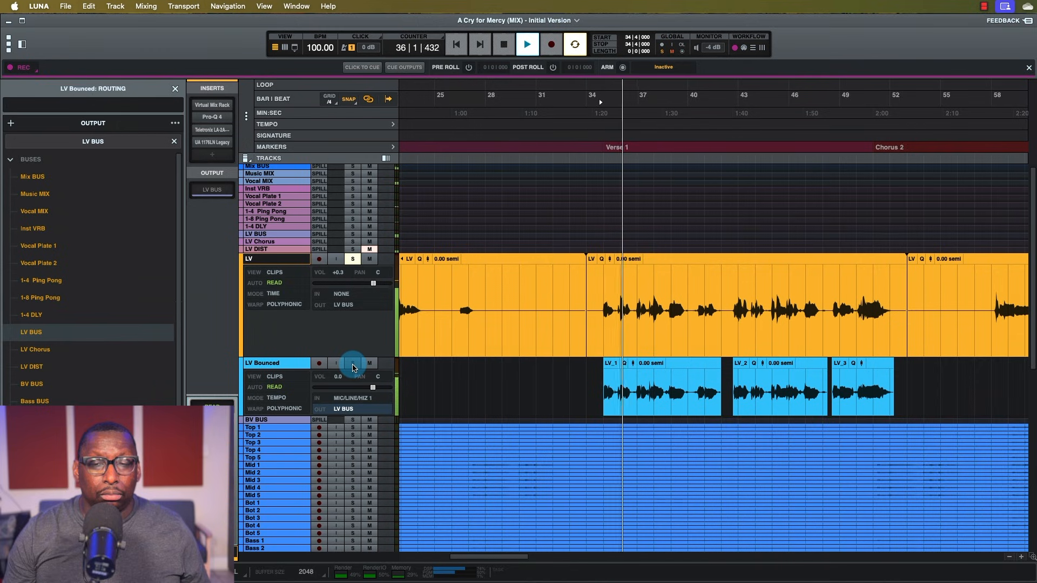
key("space")
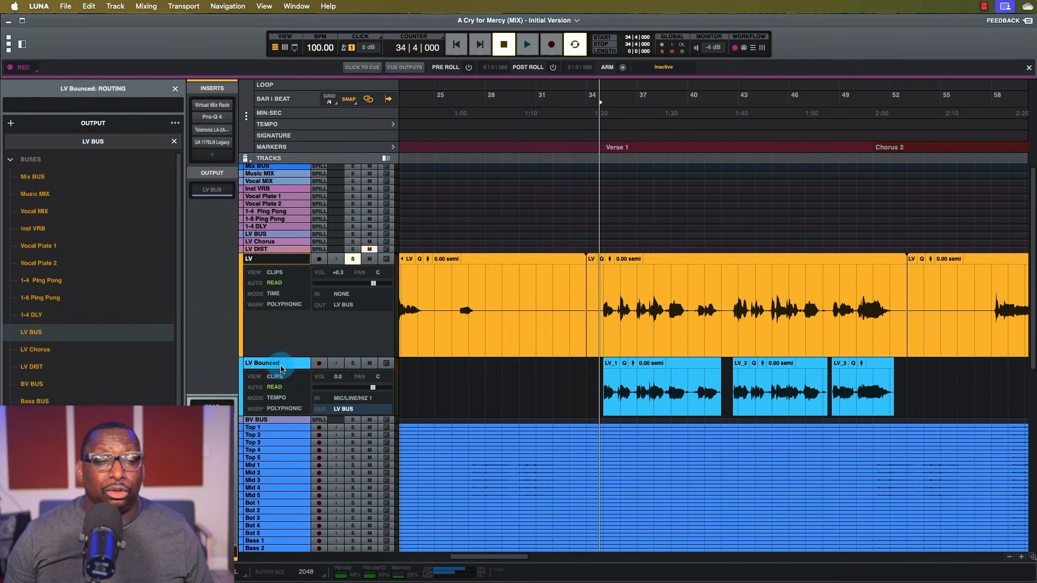
right_click(282, 260)
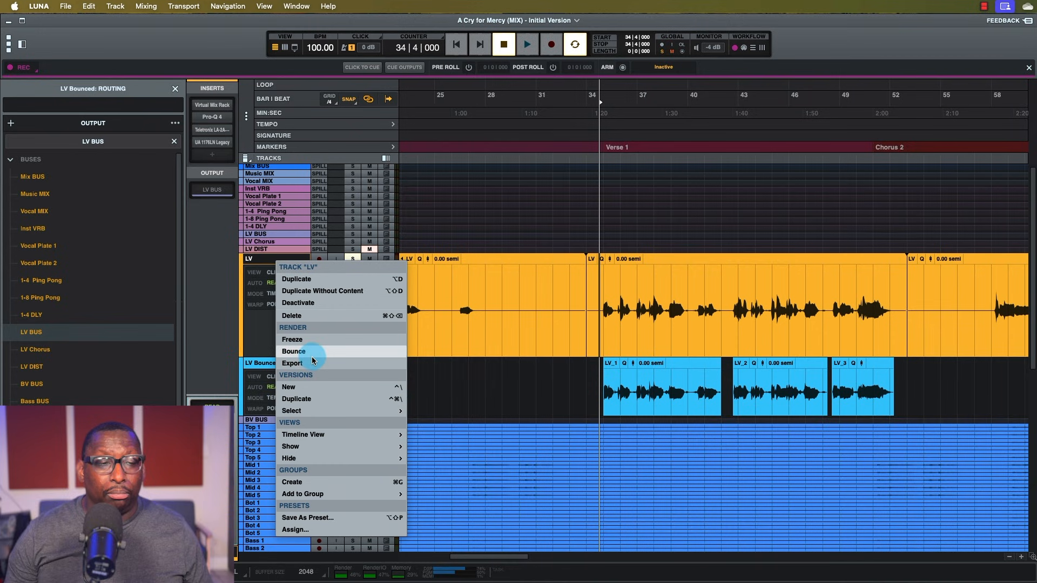
left_click(451, 382)
left_click(278, 367)
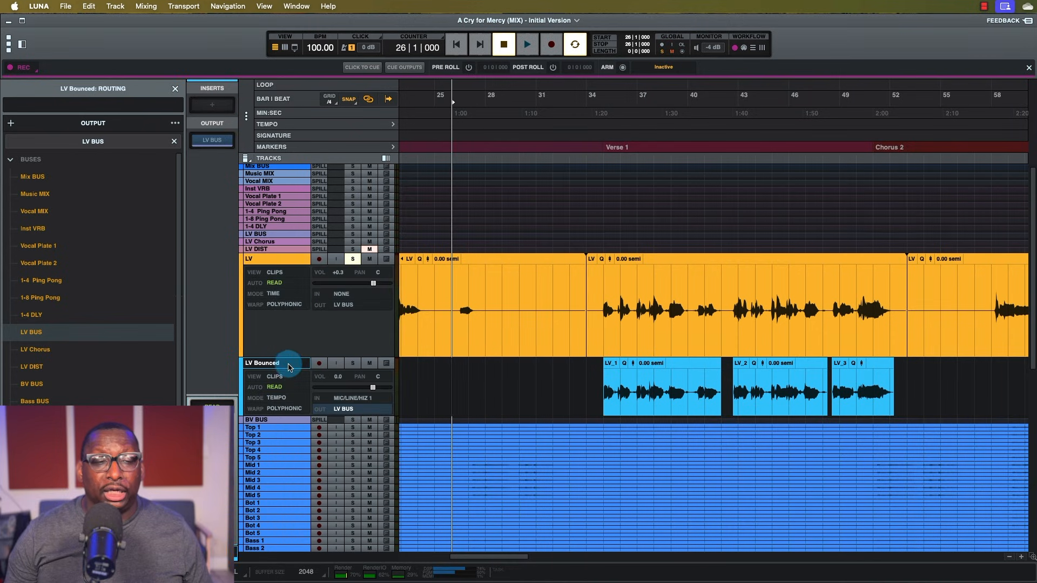
left_click(118, 7)
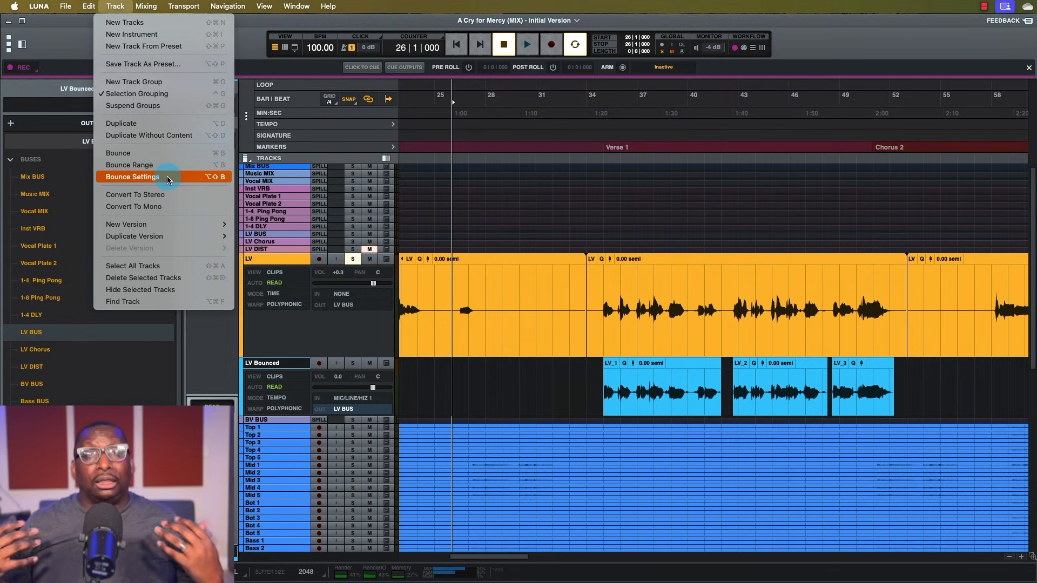
left_click(292, 271)
left_click(291, 263)
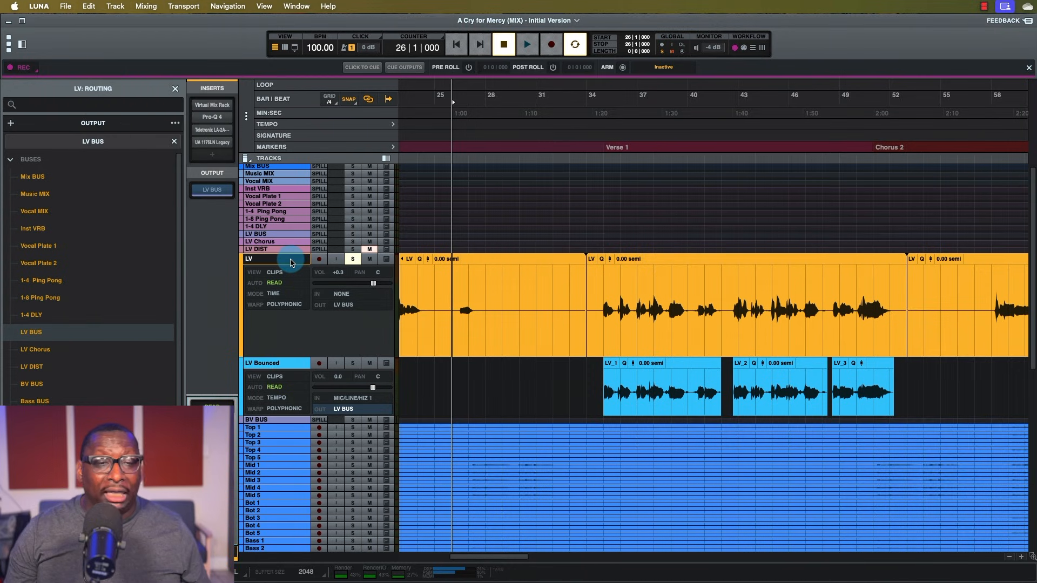
Try to bounce the LV track onto LV Bounced, cancel the bounce, and dismiss the Mixdown settings.
right_click(291, 263)
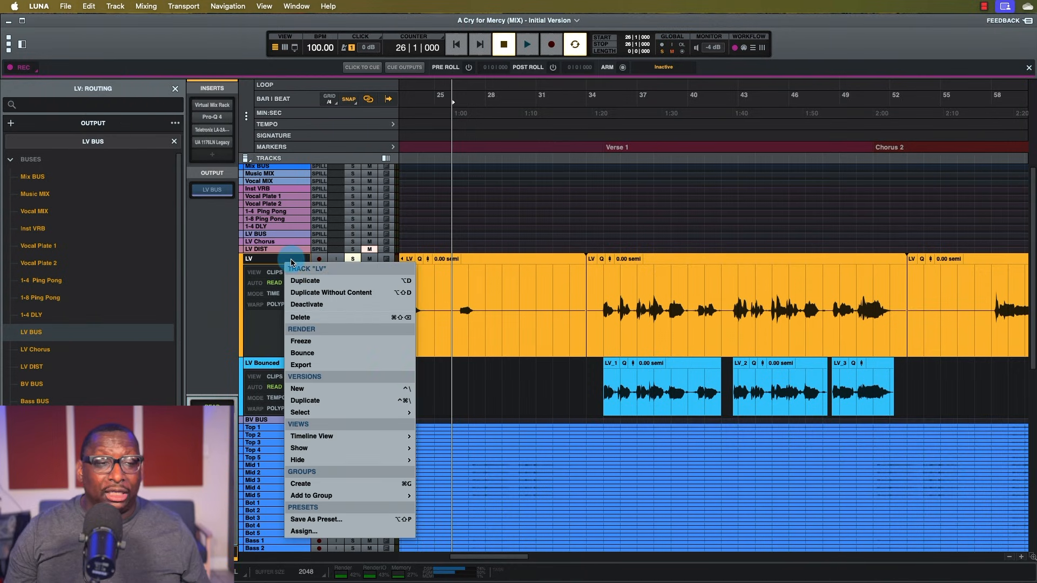
left_click(338, 360)
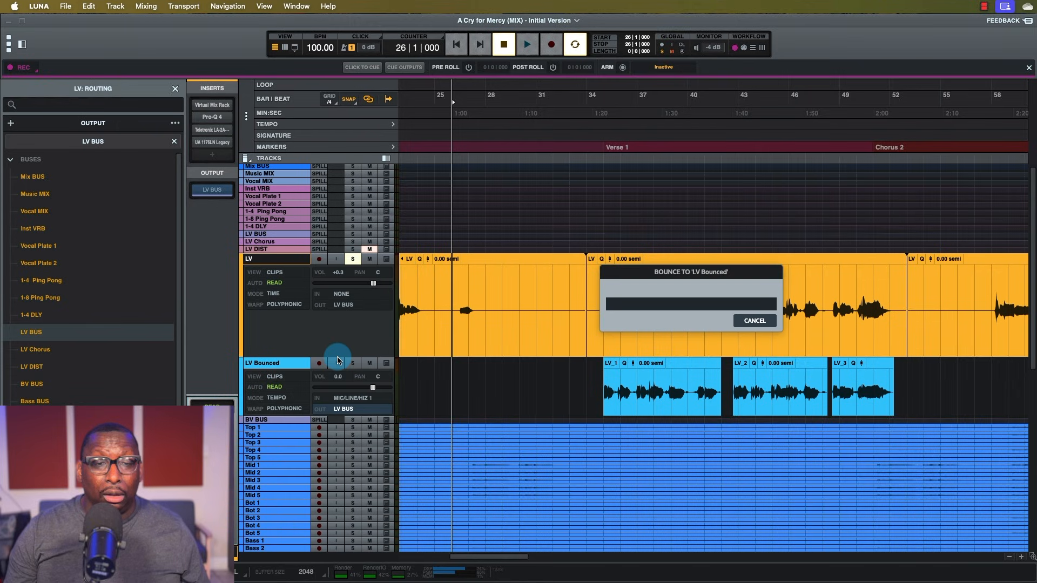
left_click(751, 322)
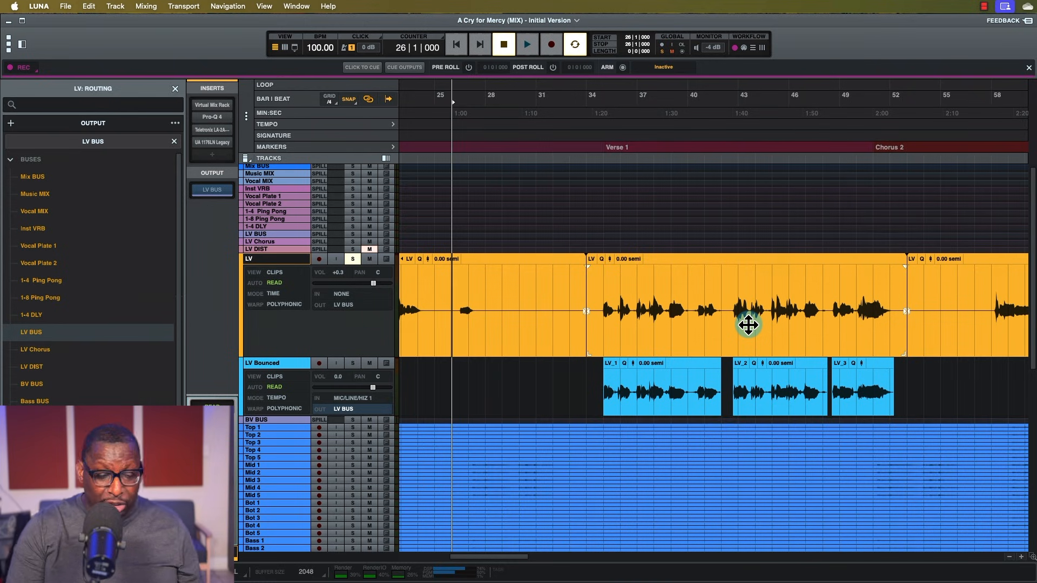
key("alt+super+b")
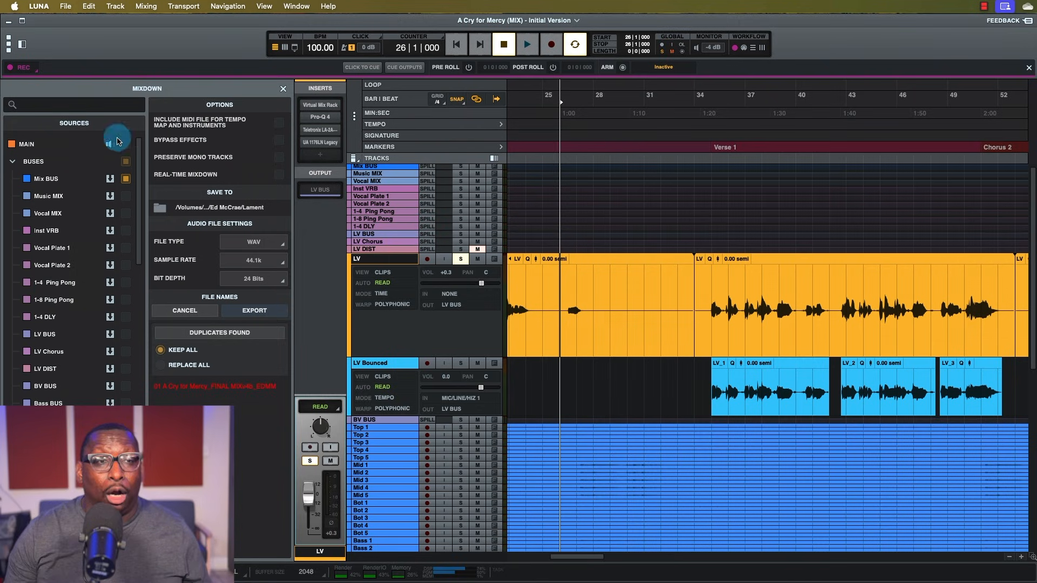
left_click(283, 89)
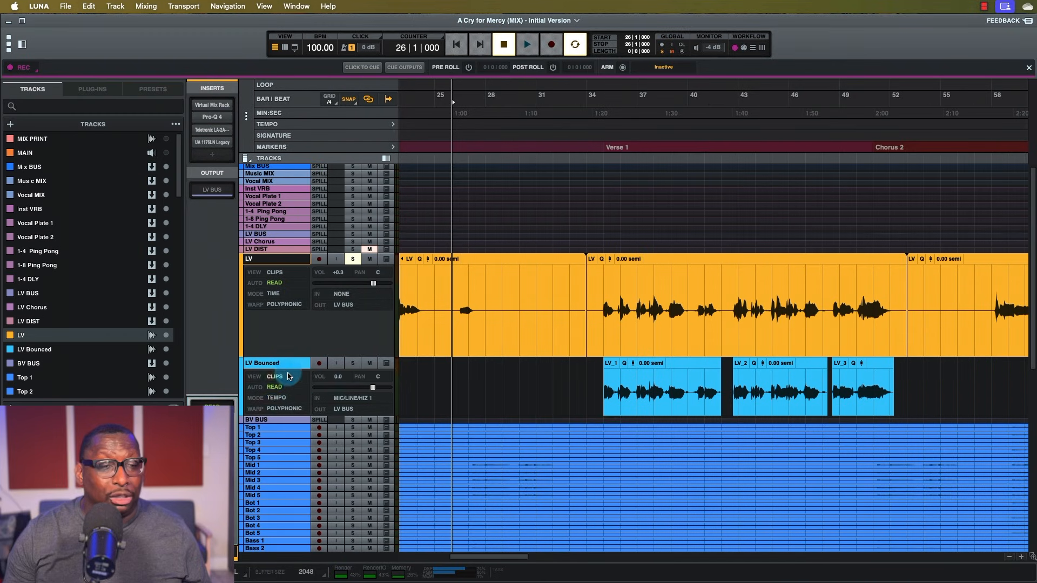
Undo the LV Bounced routing, the bounced clips, the LV clip separation and the creation of the LV Bounced track.
key("super+z")
key("super+z")
key("super+z")
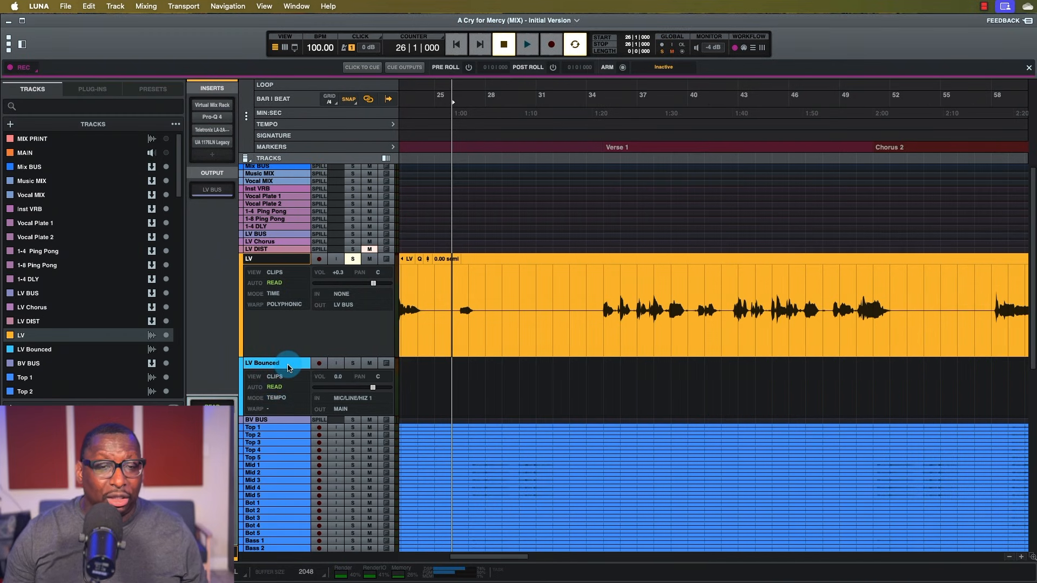
key("super+z")
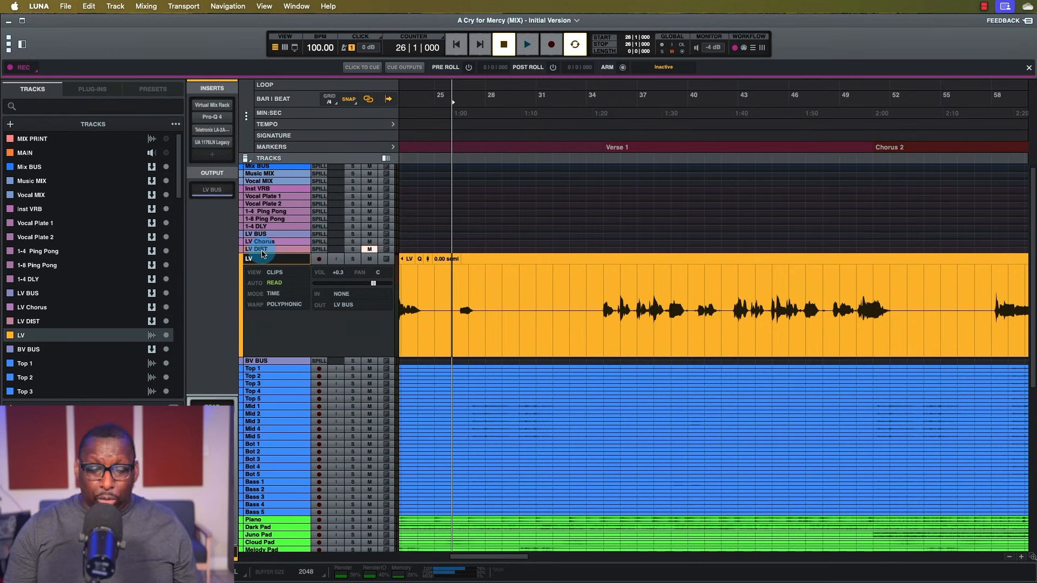
Examine the BV BUS inserts and sends in the mixer and the preset options of its Virtual Mix Rack insert.
key("super+equal")
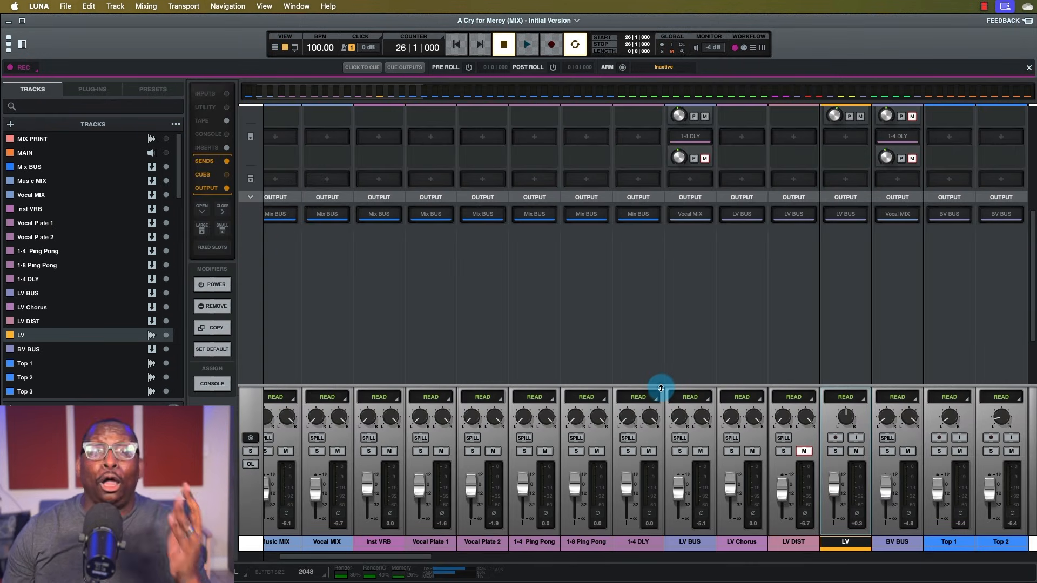
left_click_drag(660, 388, 656, 330)
scroll(648, 308, "up", 5)
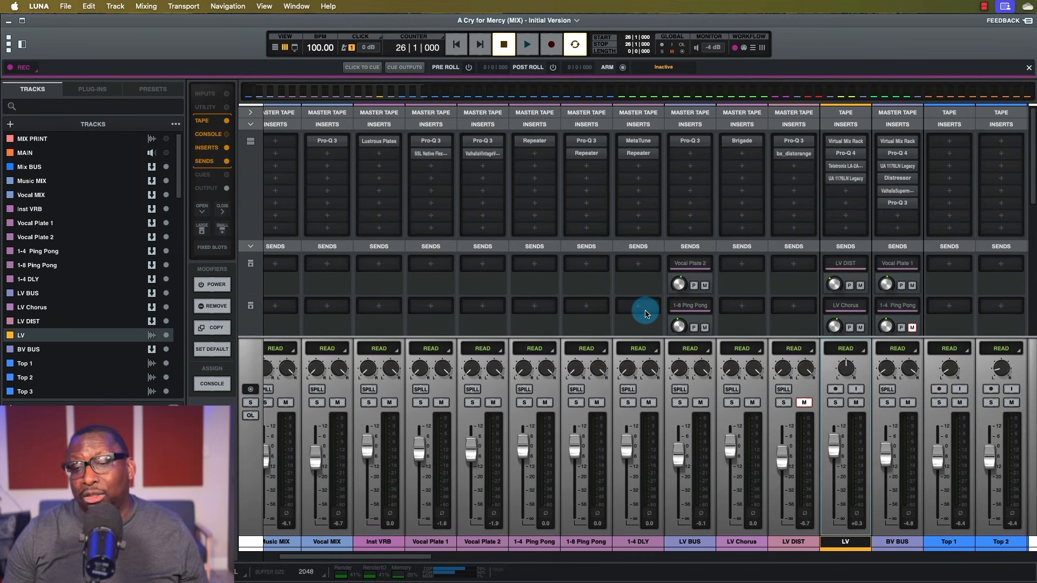
scroll(645, 314, "right", 5)
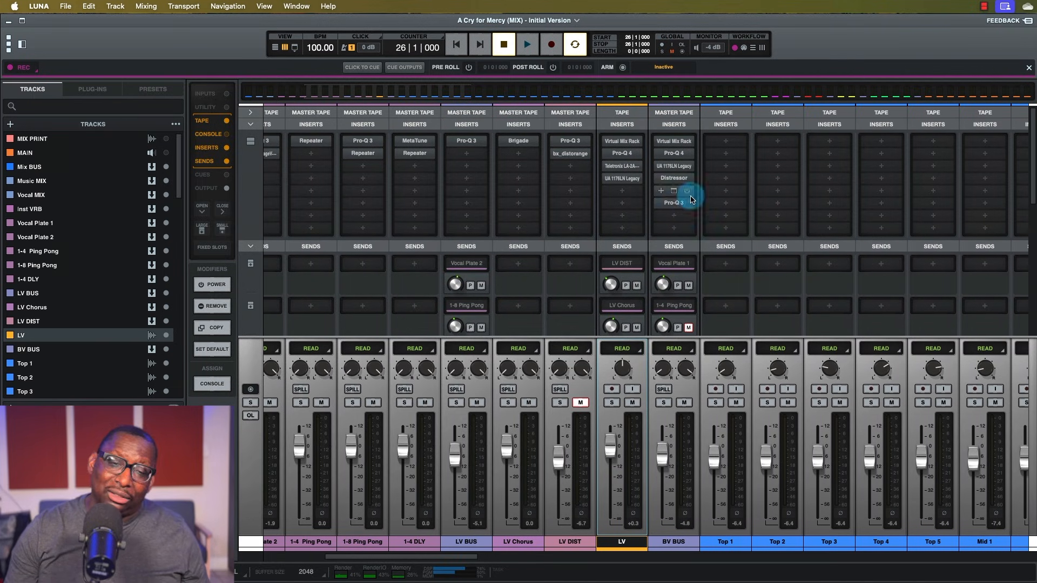
left_click(679, 165)
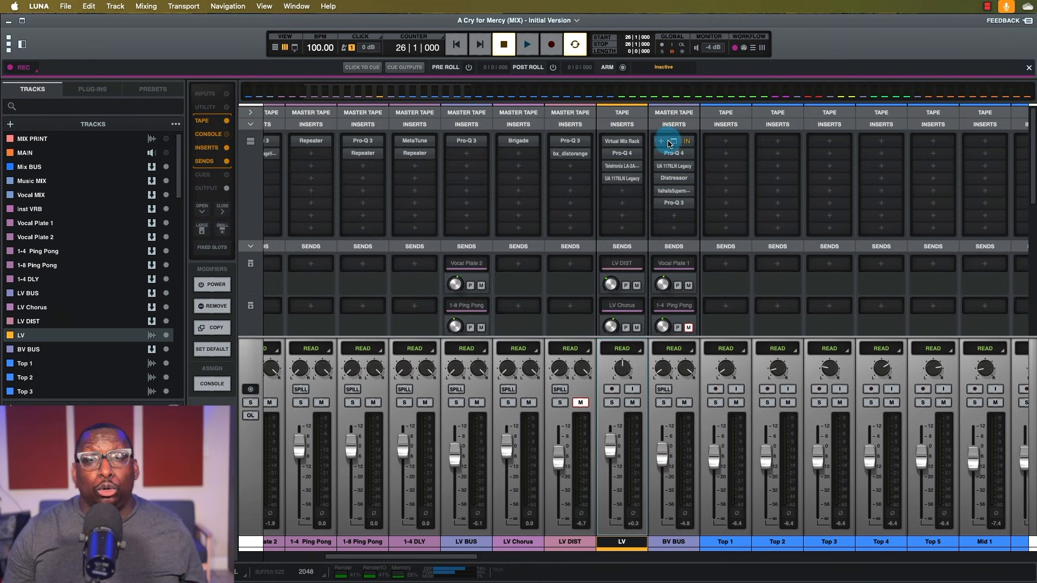
left_click(677, 149)
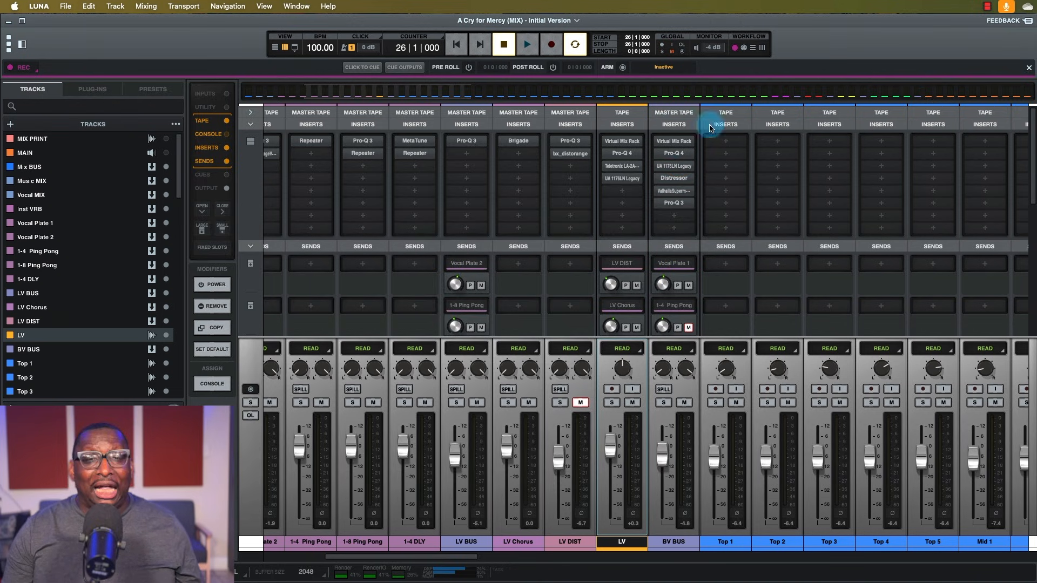
left_click(678, 143)
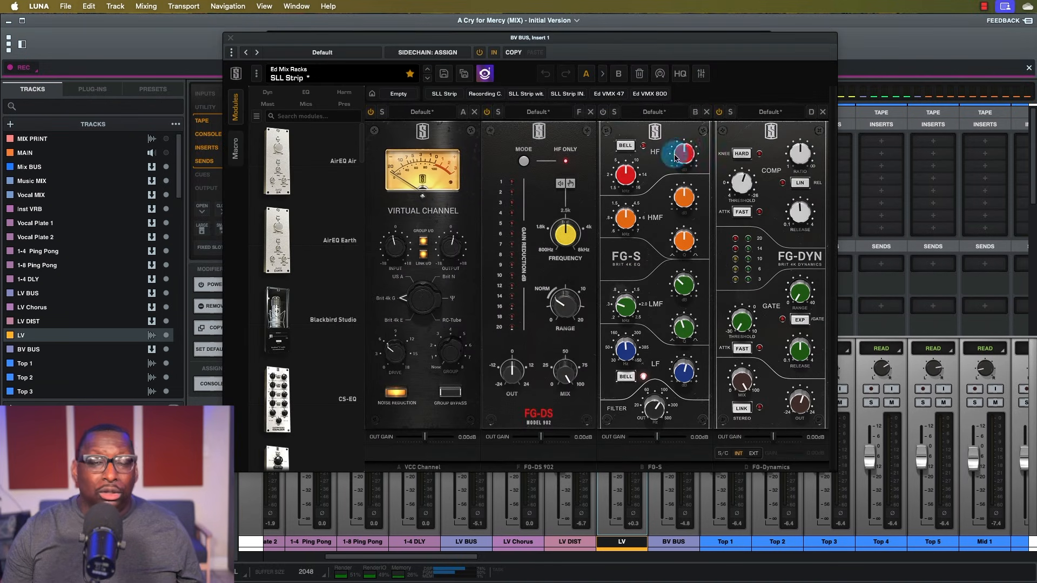
left_click(347, 53)
left_click(146, 259)
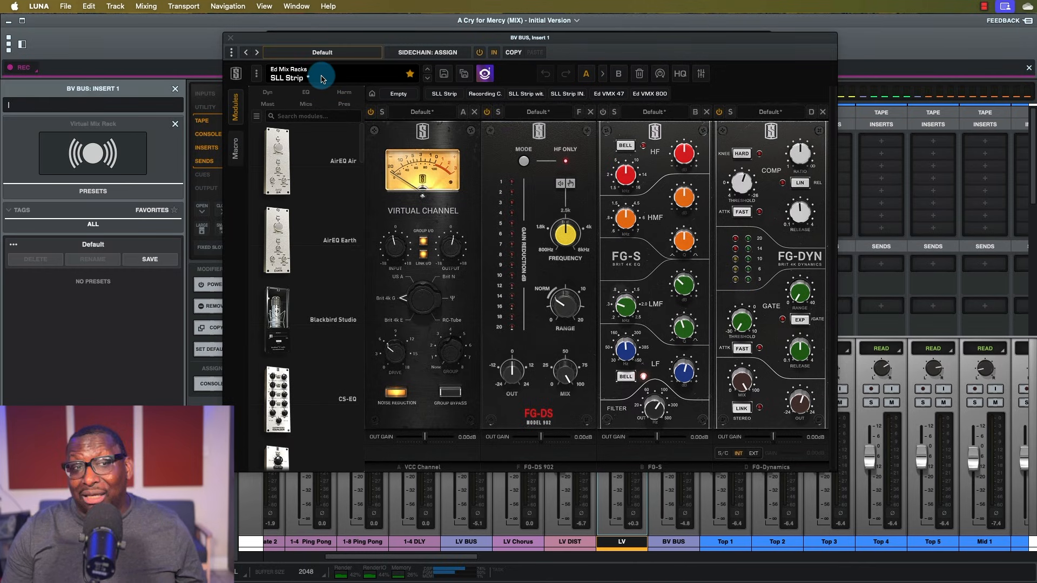
left_click(231, 39)
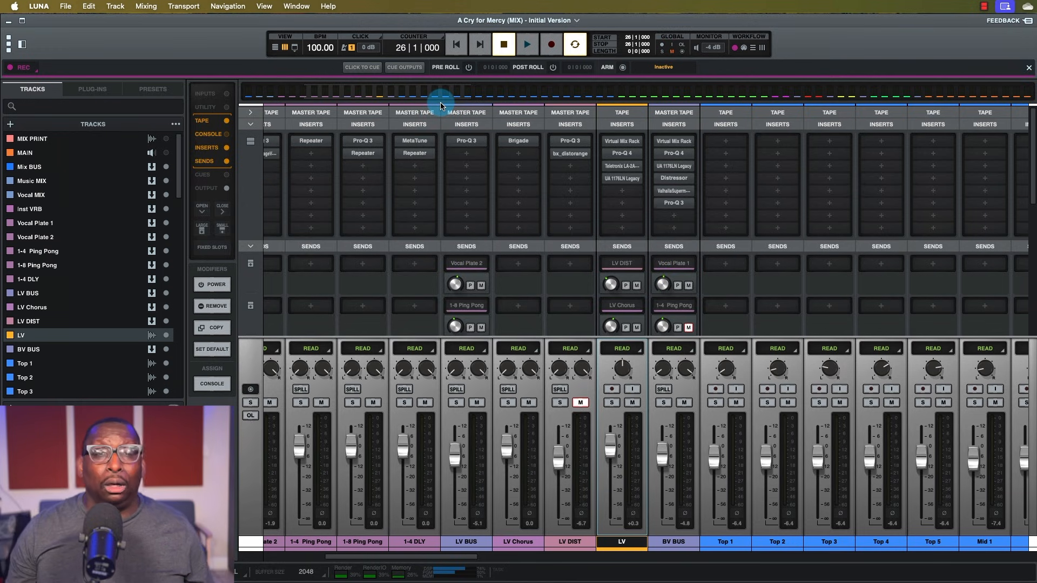
Save the BV BUS track as a track preset named with the engineer's first name followed by "Lament BVs".
right_click(668, 544)
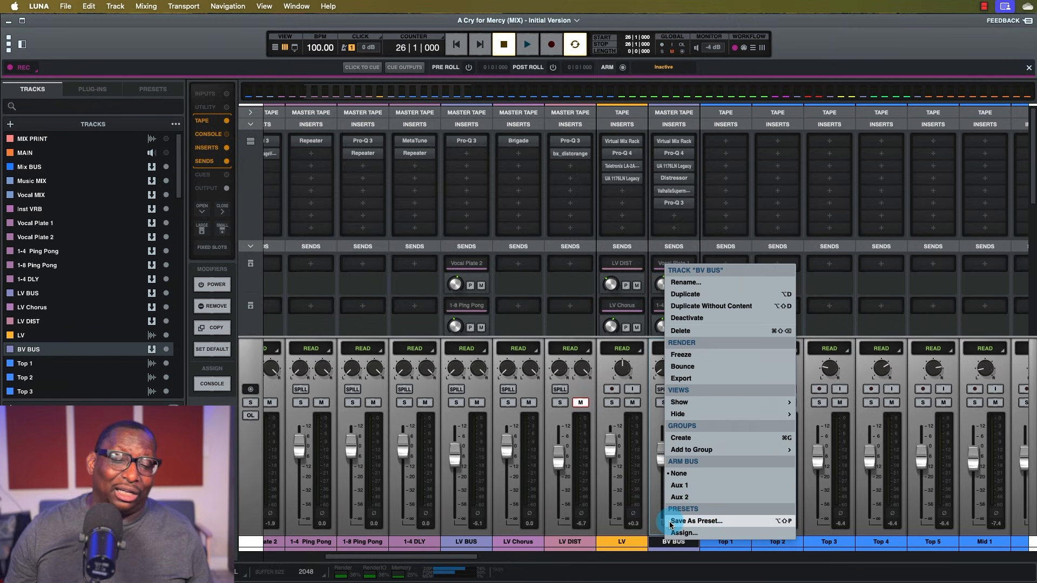
left_click(684, 522)
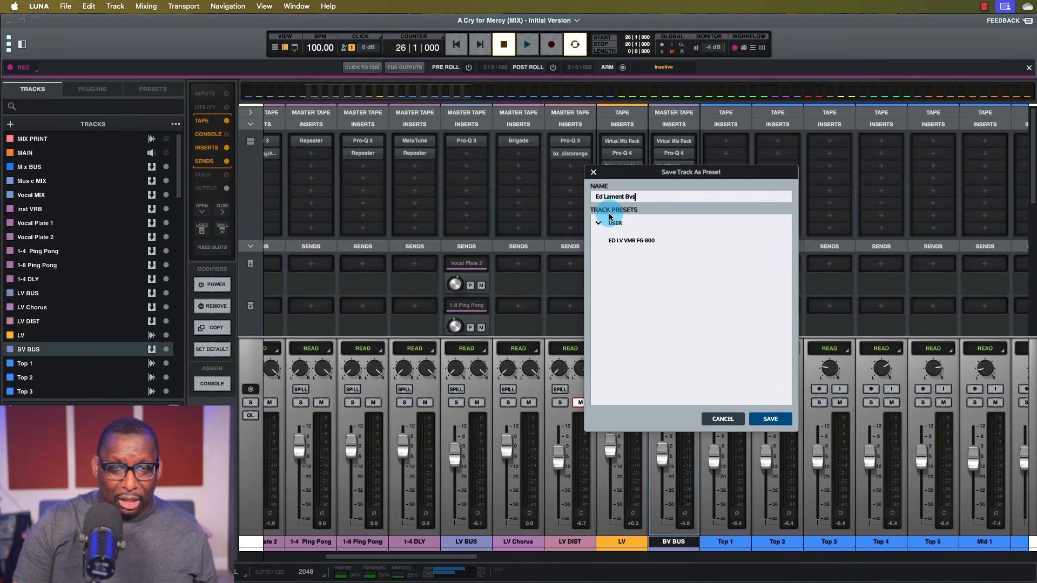
key("BackSpace")
key("BackSpace")
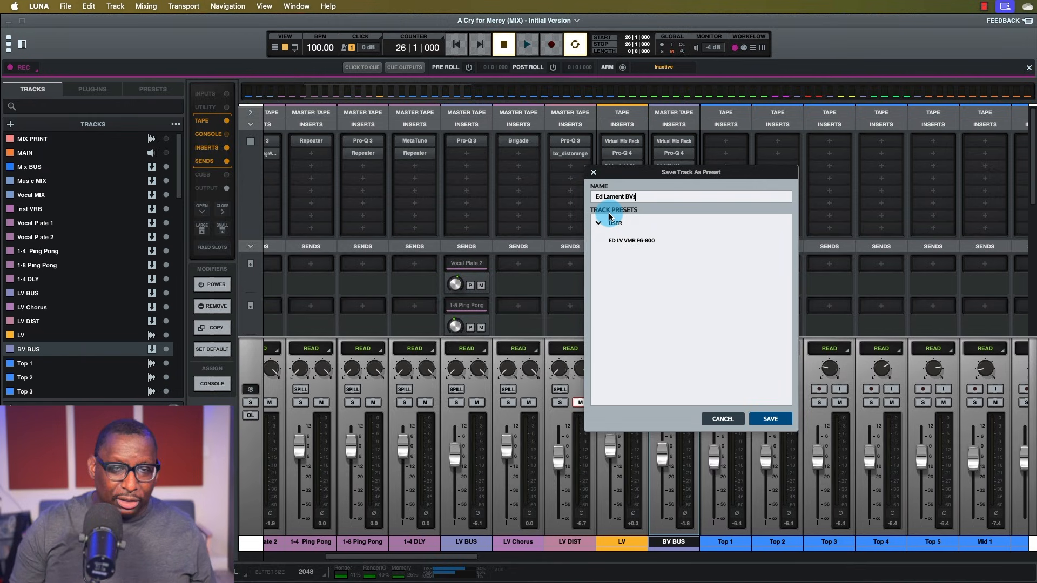
left_click(768, 419)
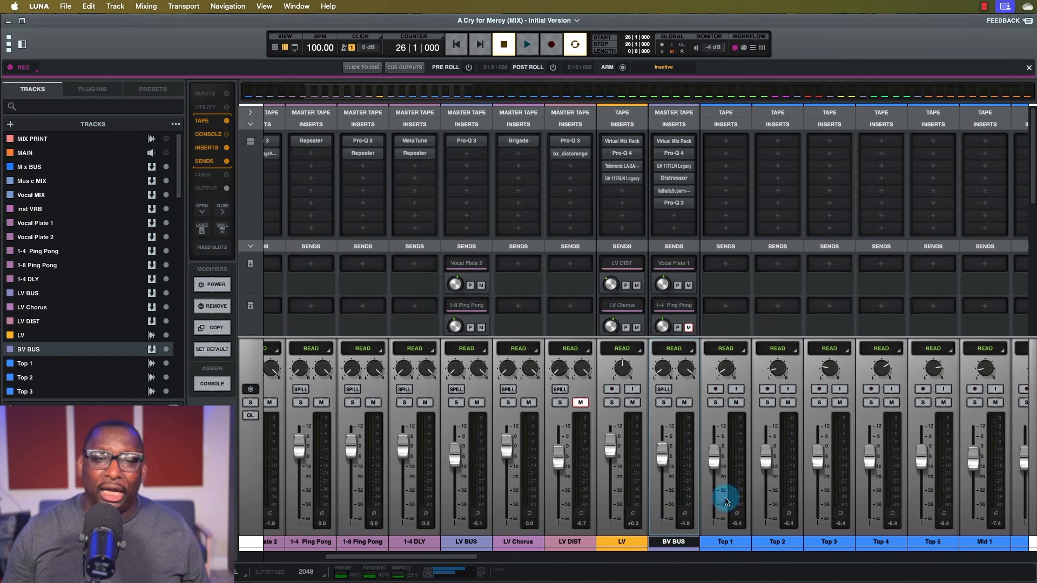
Create one new stereo bus named BV 2, with summing, tape and console set to None.
mouse_move(636, 164)
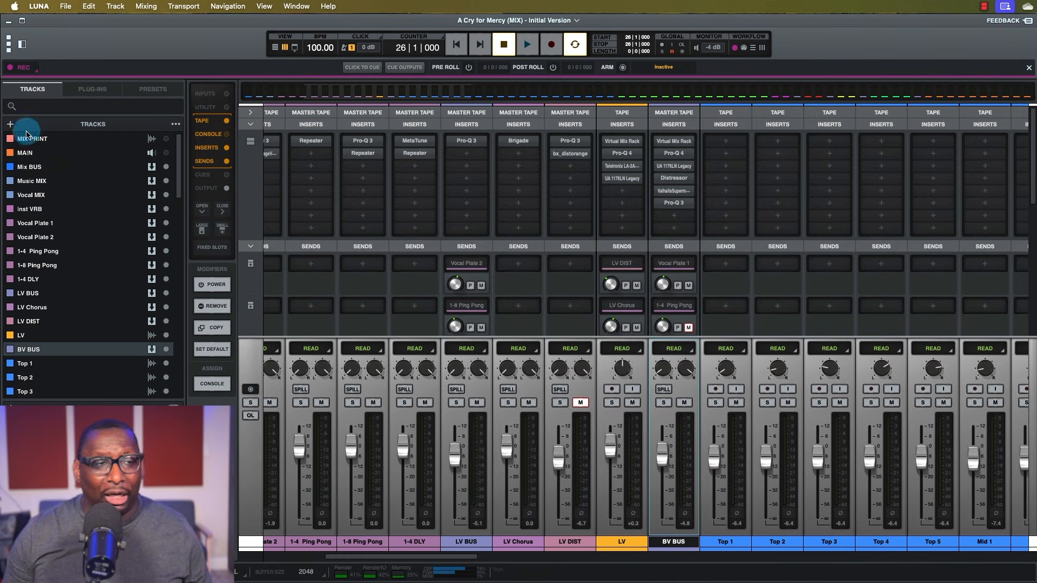
left_click(9, 124)
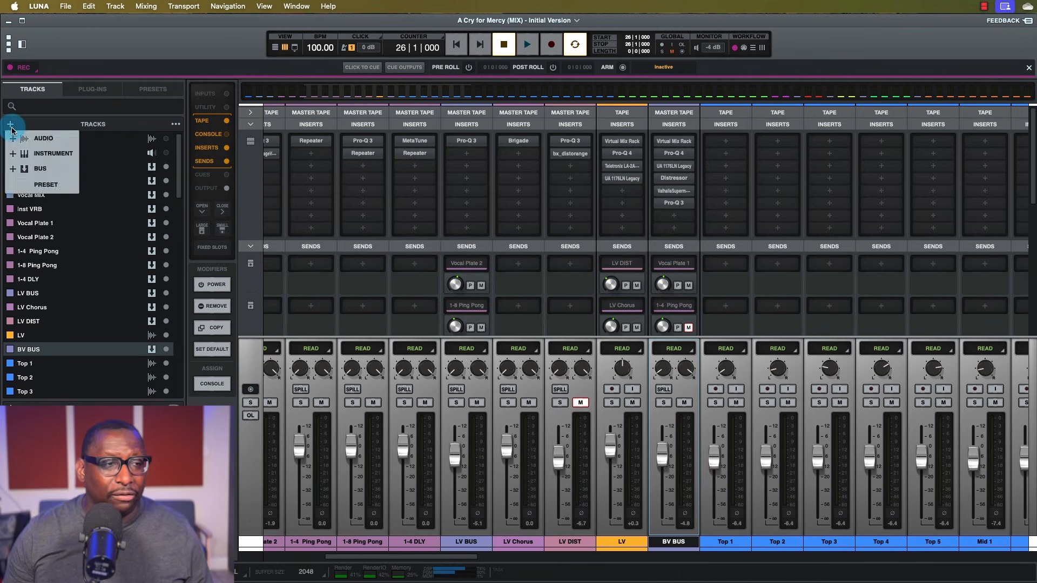
left_click(40, 169)
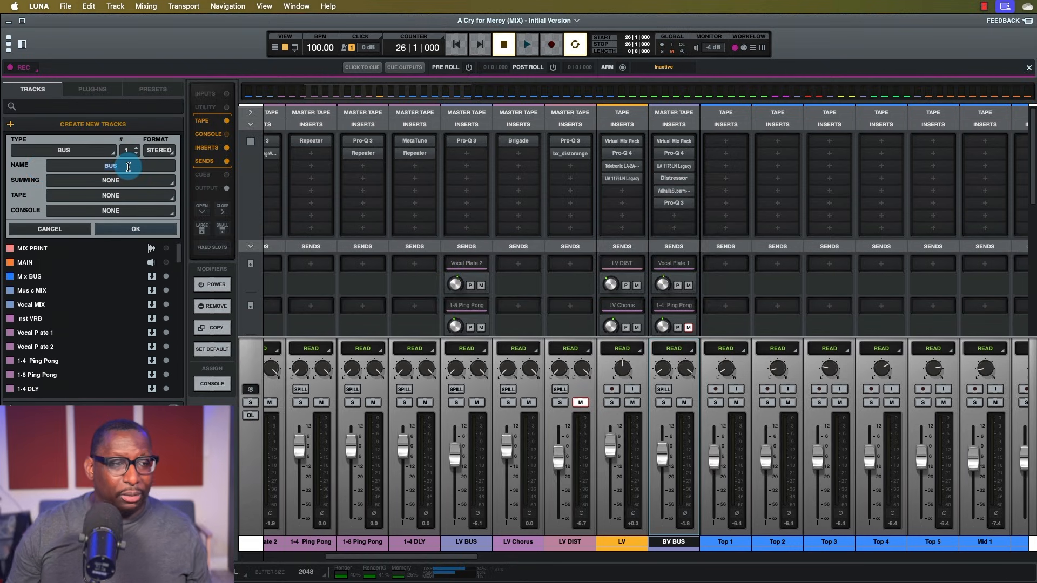
type("BV")
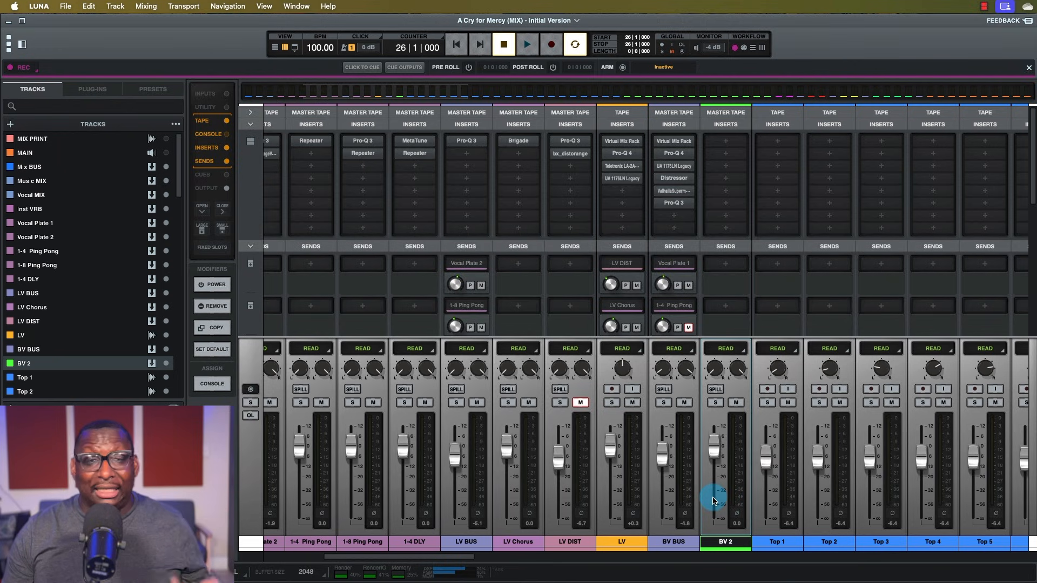
Assign the saved user track preset ending in "Lament BVs" to the BV 2 bus.
right_click(730, 542)
left_click(749, 531)
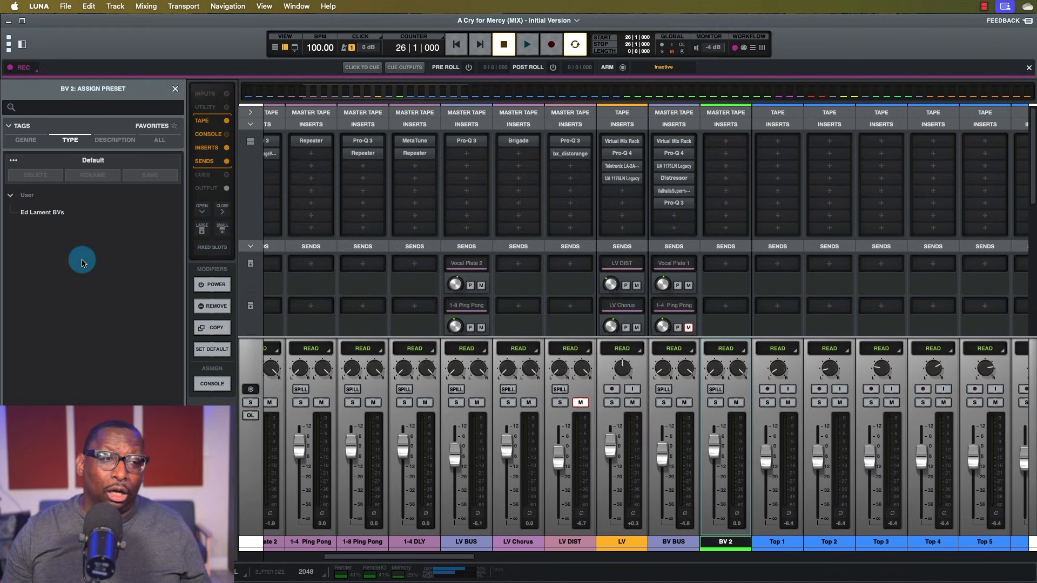
left_click(50, 217)
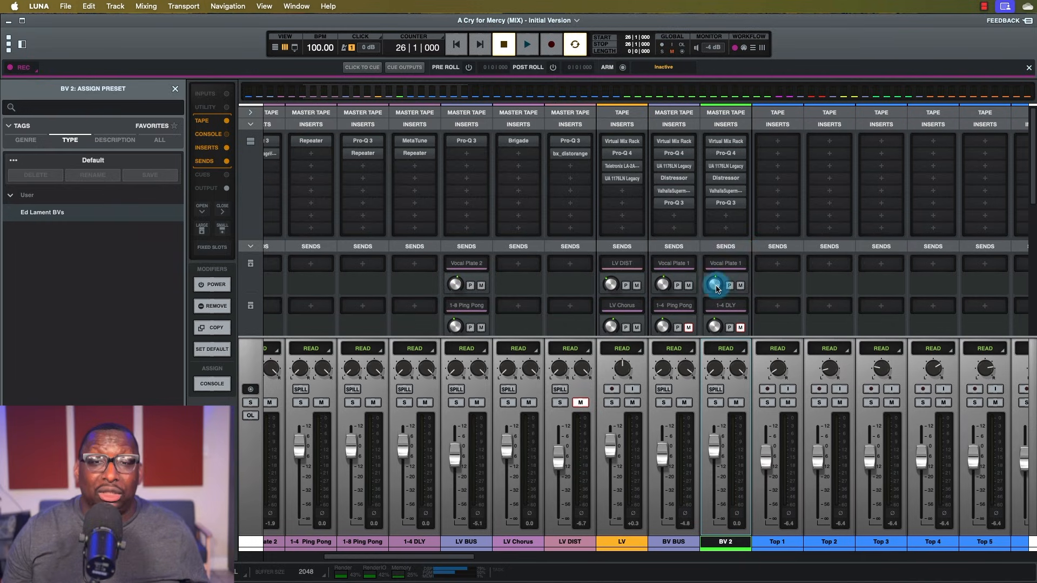
Examine the inserts, sends and output of BV 2 alongside those of BV BUS in the mixer.
mouse_move(734, 274)
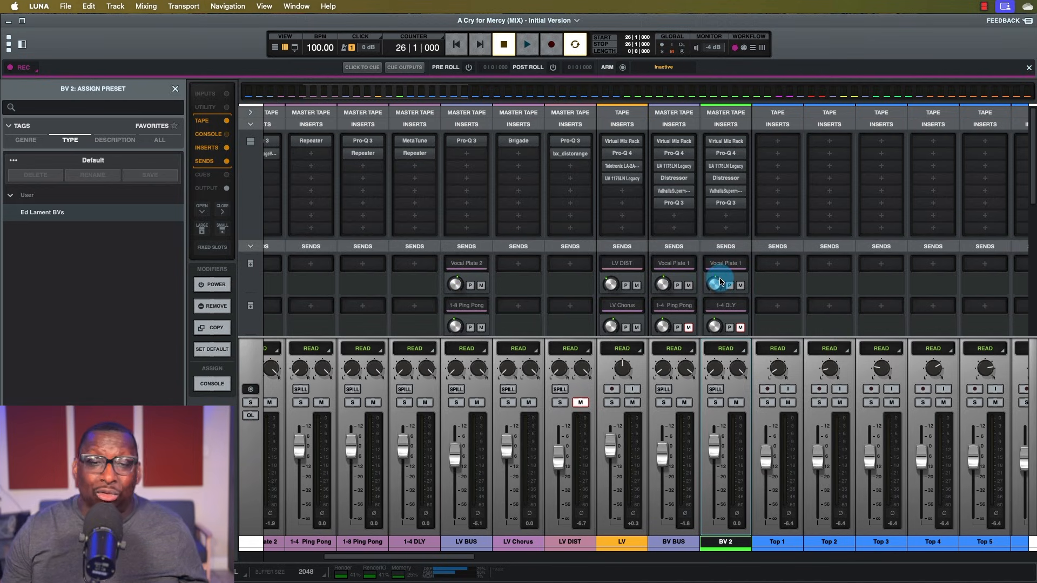
scroll(721, 281, "down", 2)
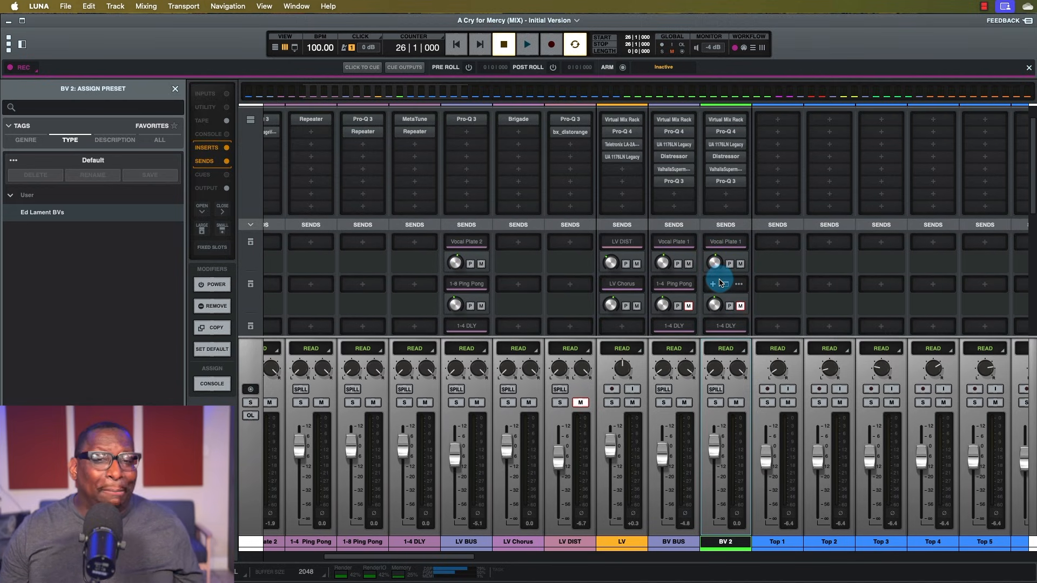
scroll(721, 282, "down", 5)
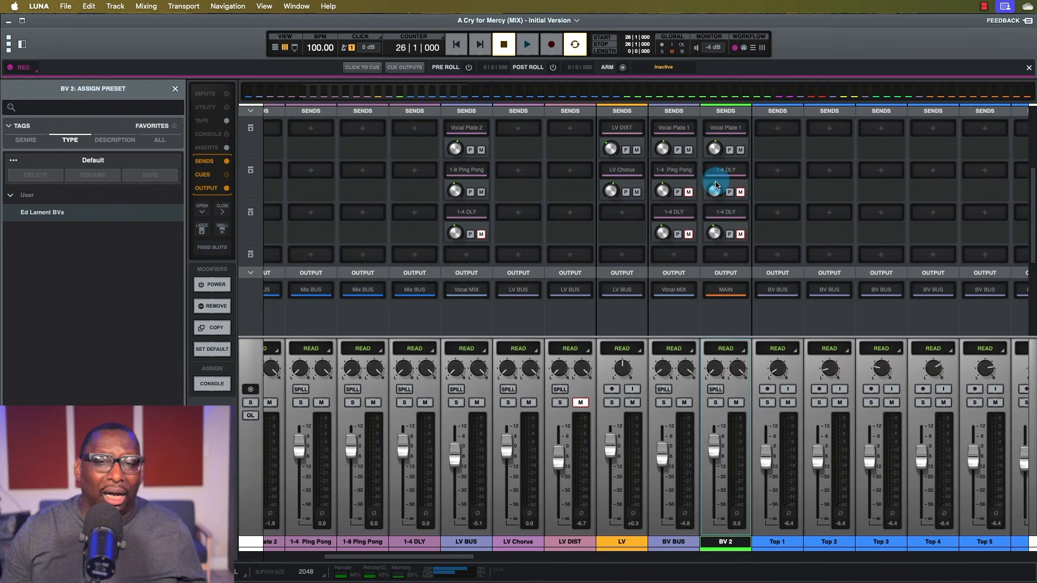
scroll(714, 179, "up", 2)
scroll(732, 197, "up", 4)
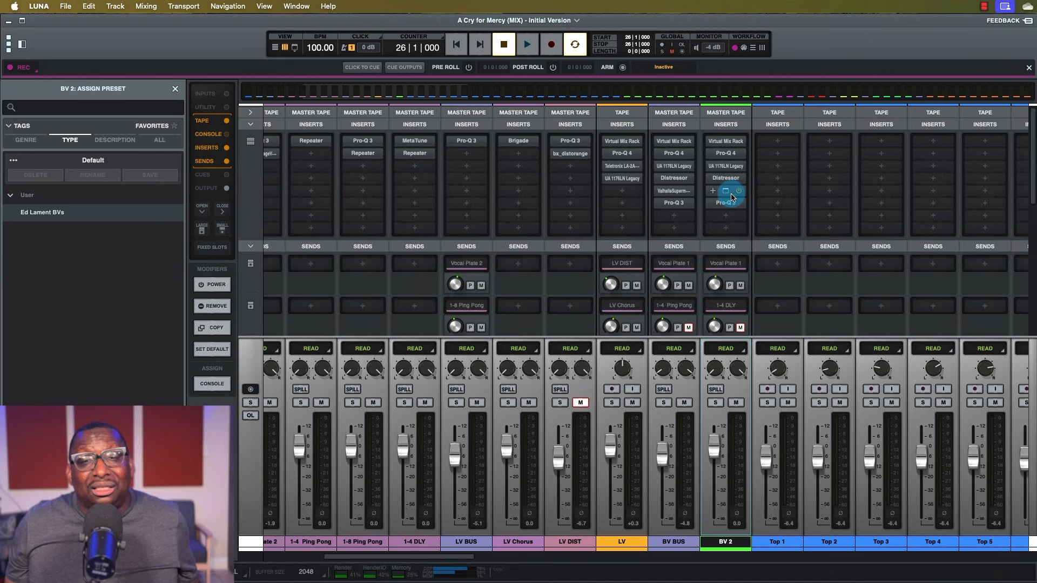
scroll(727, 265, "down", 2)
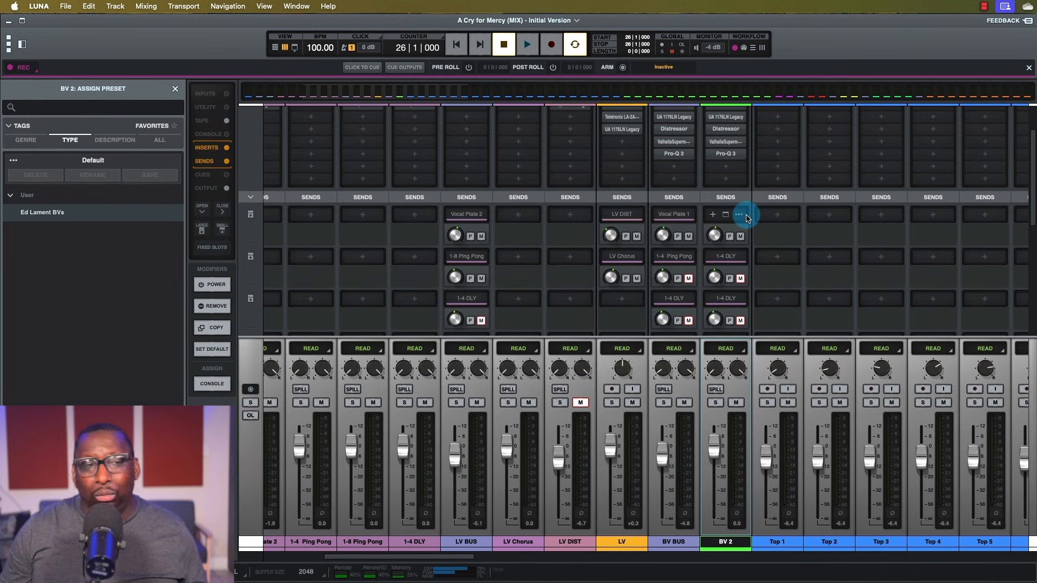
Delete the BV 2 bus and select the BV BUS track.
right_click(733, 540)
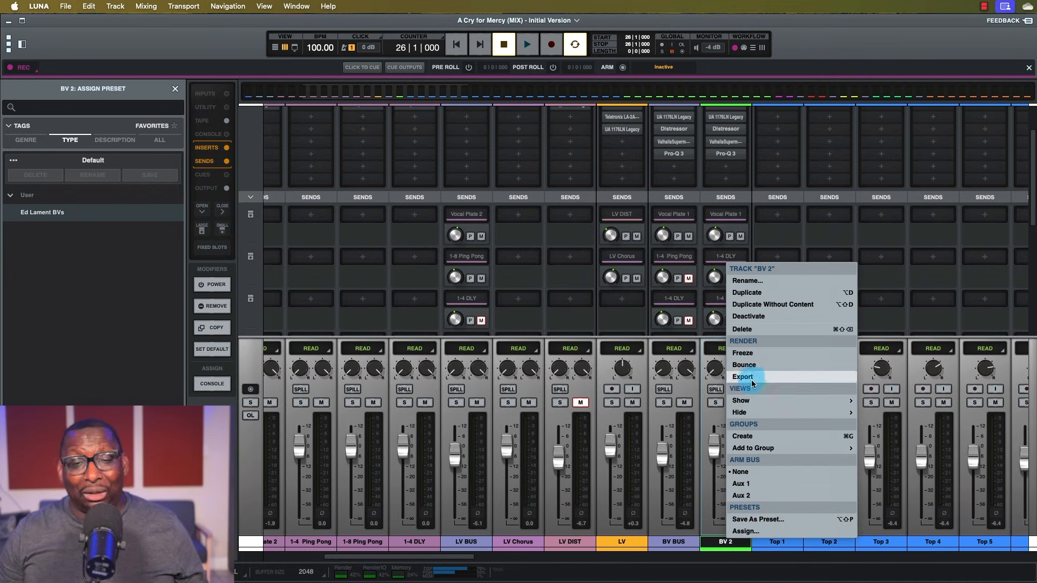
left_click(750, 330)
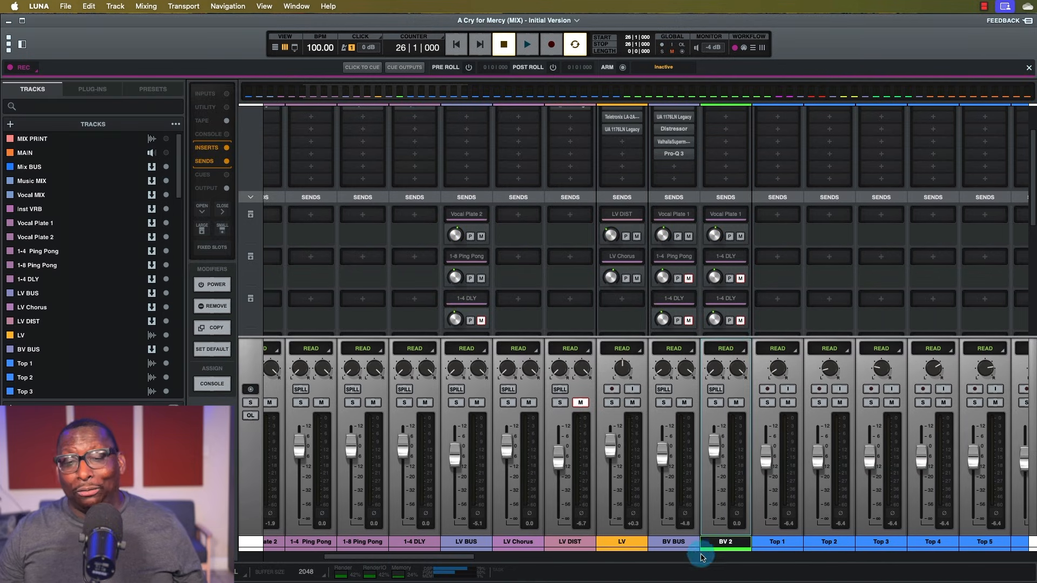
left_click(685, 545)
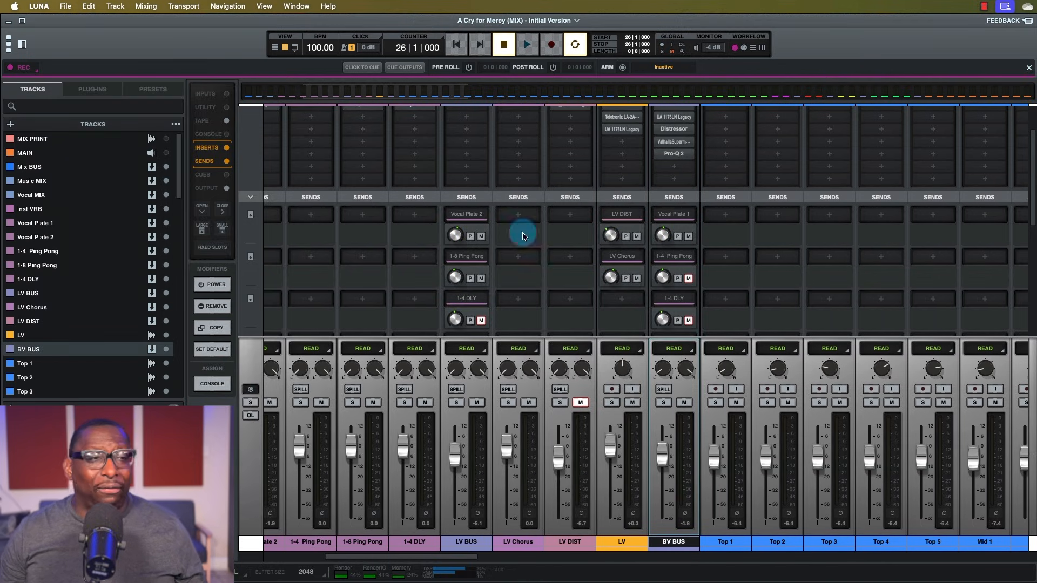
Create a new track from the user preset ending in "LV VMR FG-800" and view its inserts and sends.
left_click(112, 7)
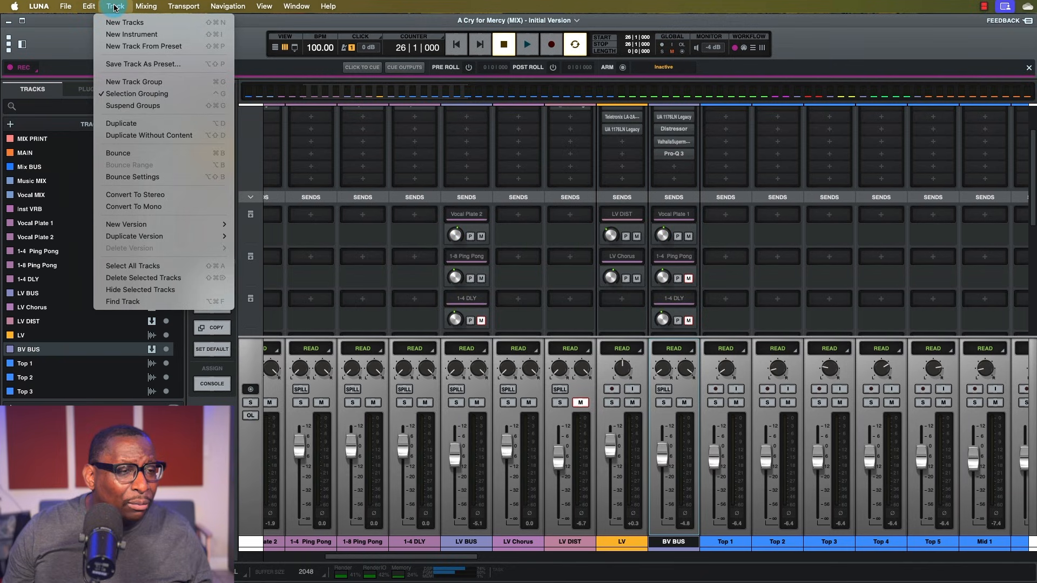
left_click(115, 7)
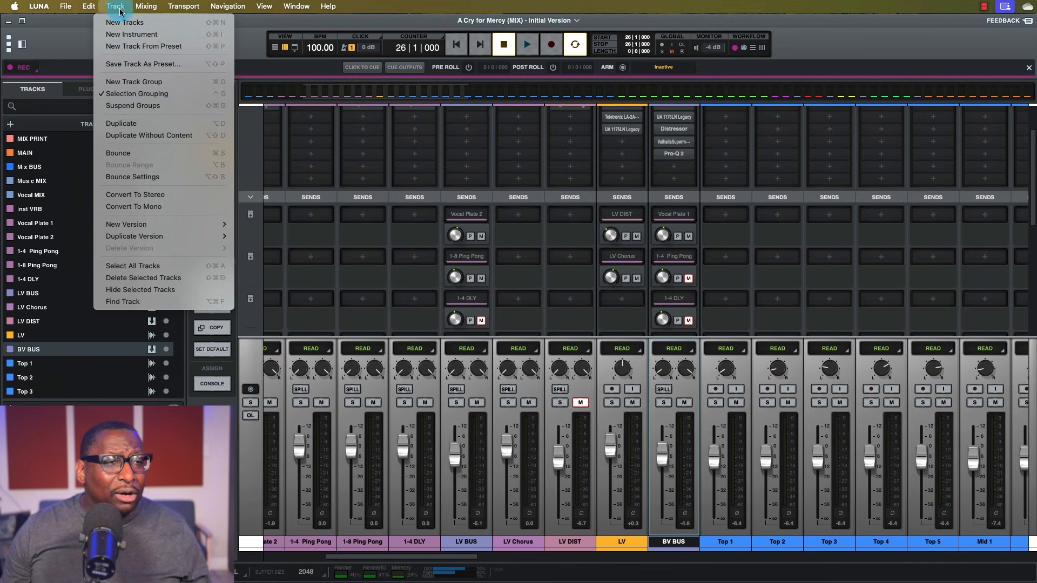
left_click(127, 50)
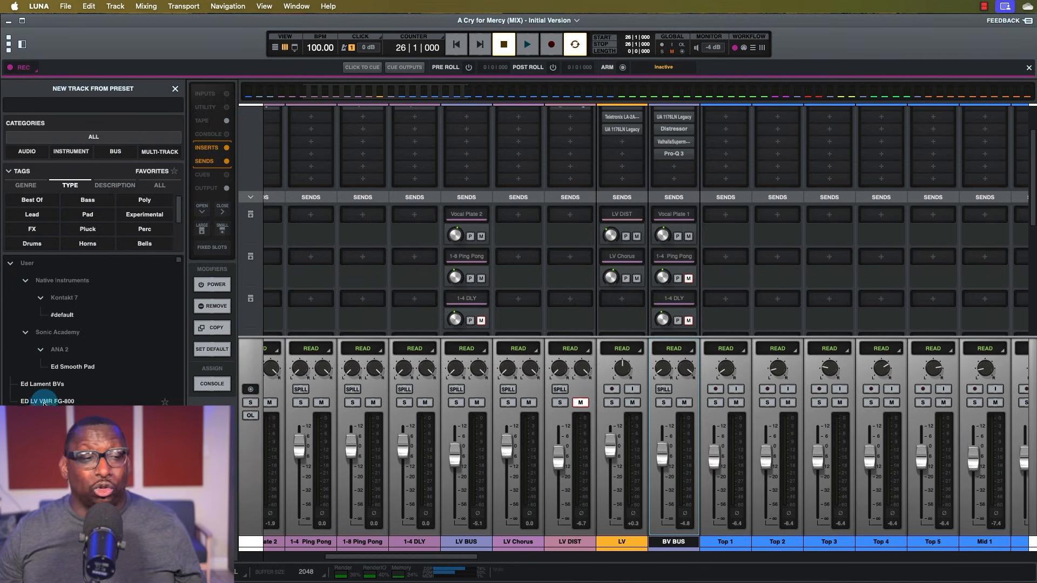
left_click(27, 402)
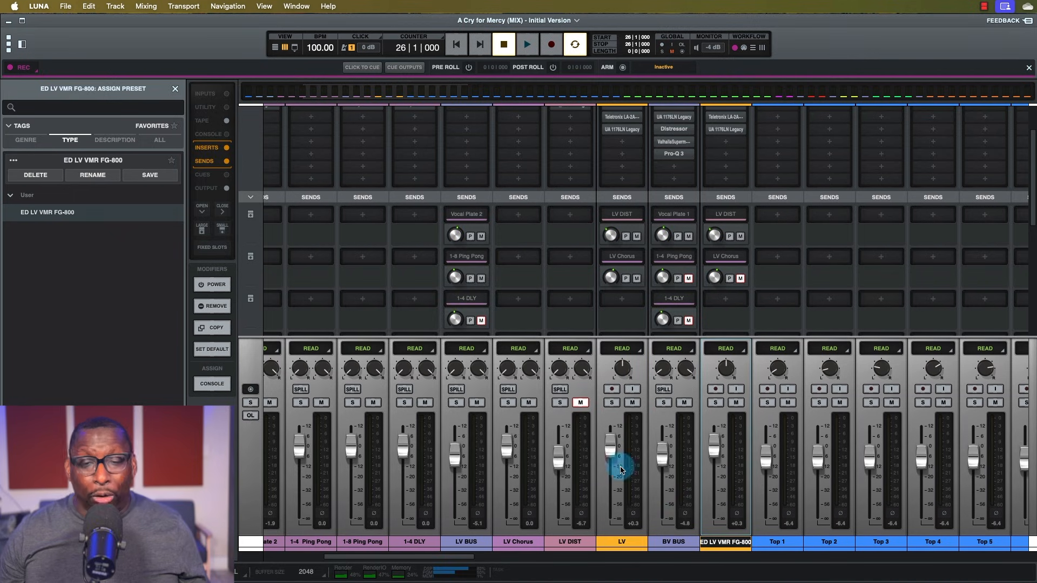
scroll(720, 331, "up", 3)
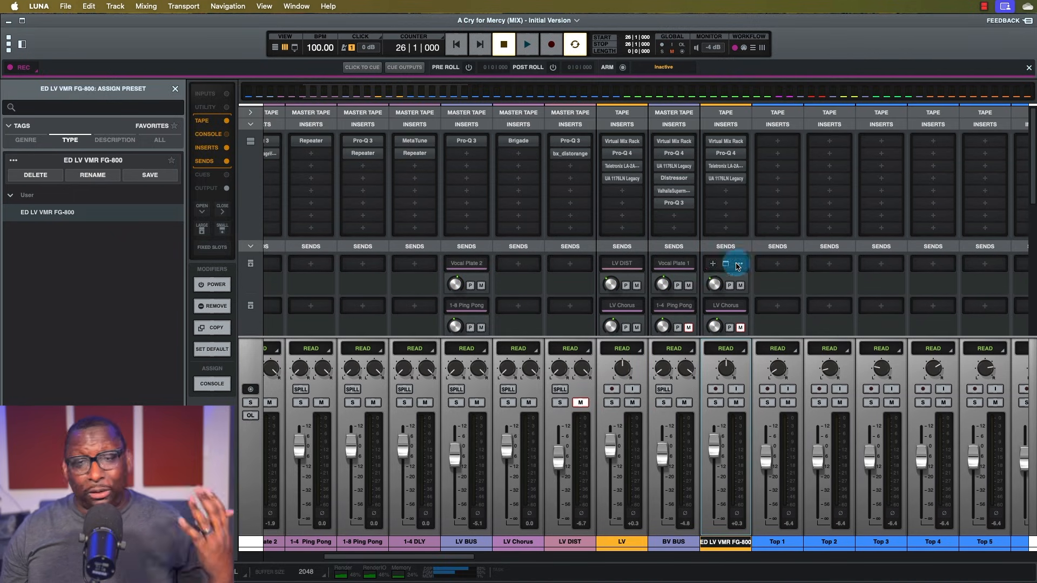
Check the available options of the new LV VMR FG-800 track and of its assigned preset.
right_click(732, 544)
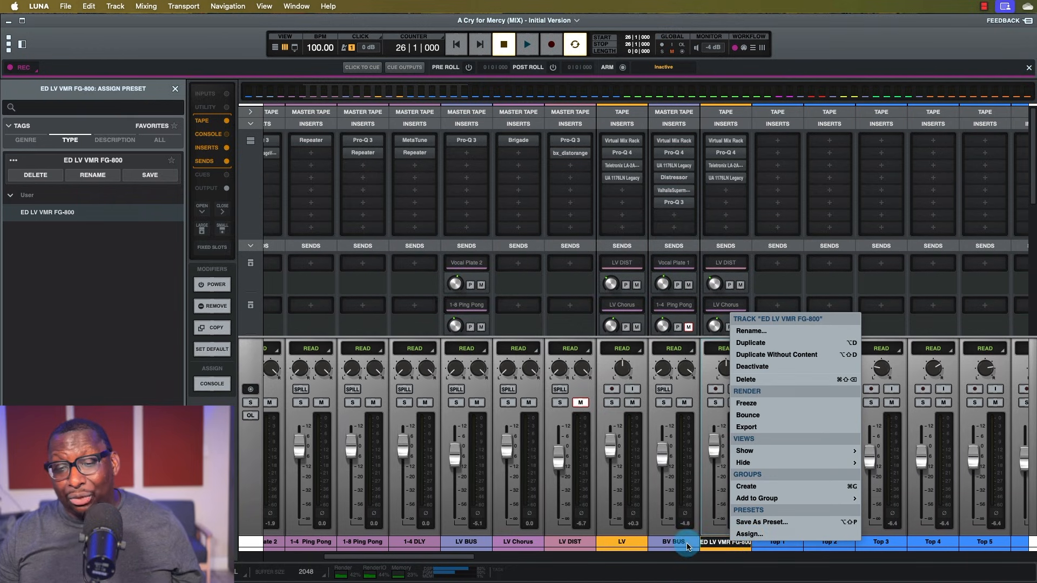
left_click(723, 545)
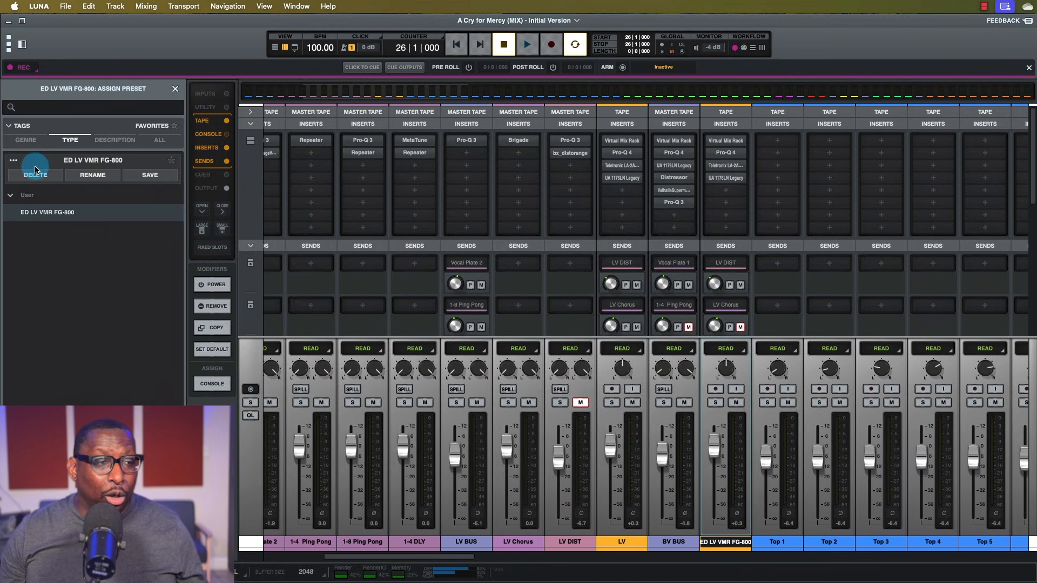
left_click(13, 162)
right_click(54, 213)
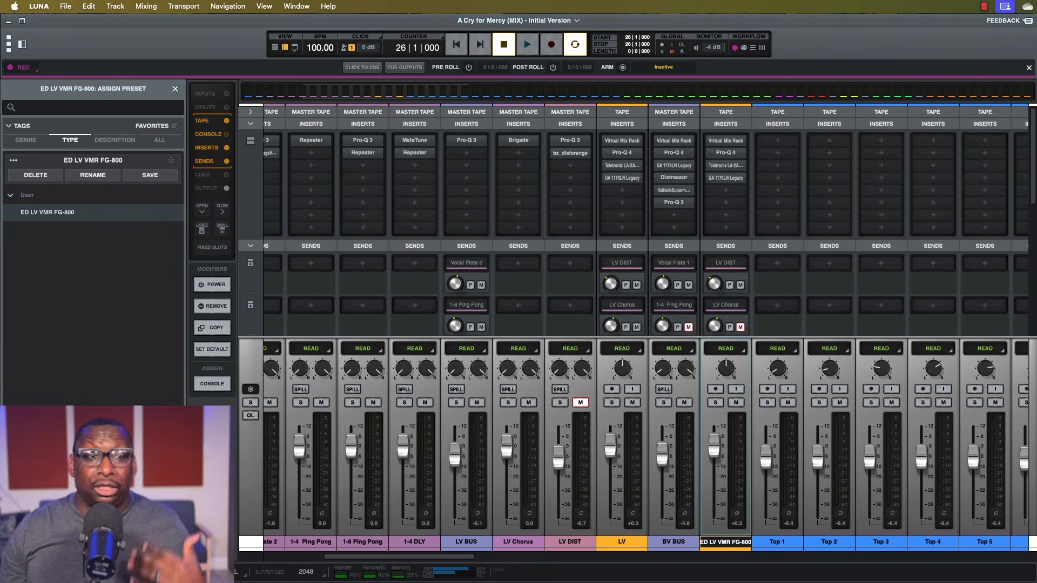
Delete the new track that was made from the LV VMR FG-800 preset.
right_click(740, 542)
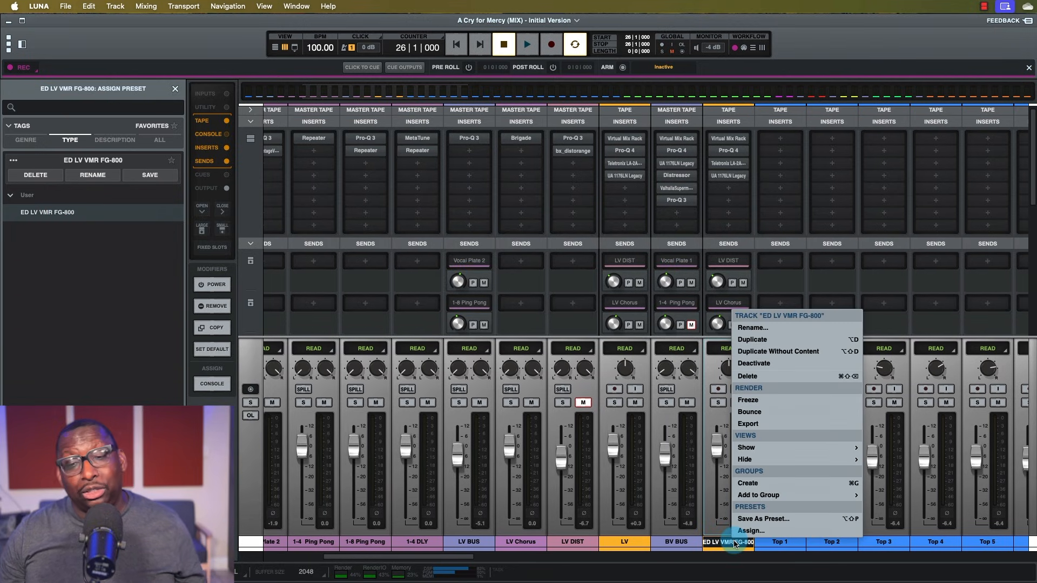
left_click(760, 377)
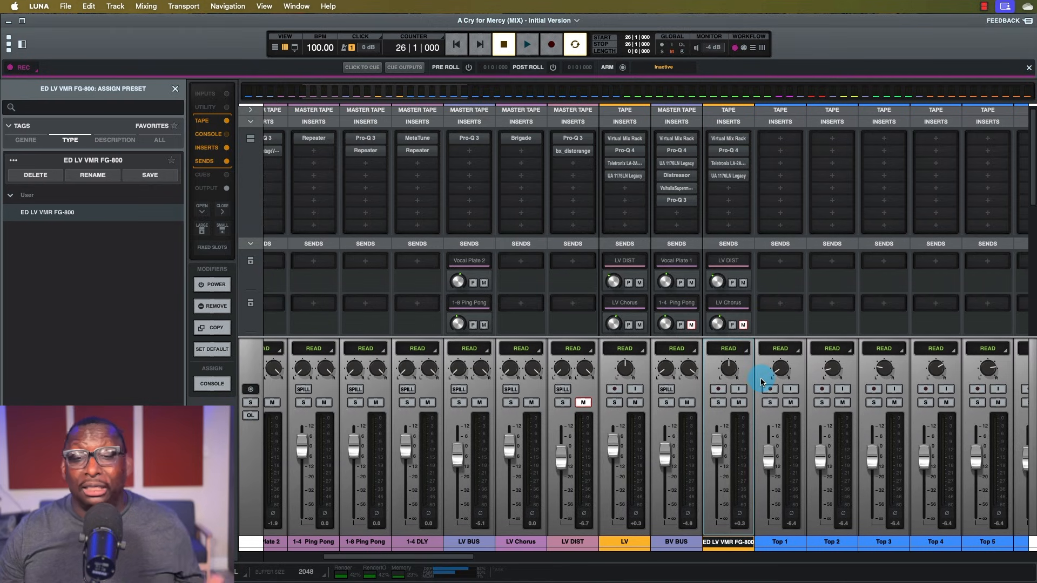